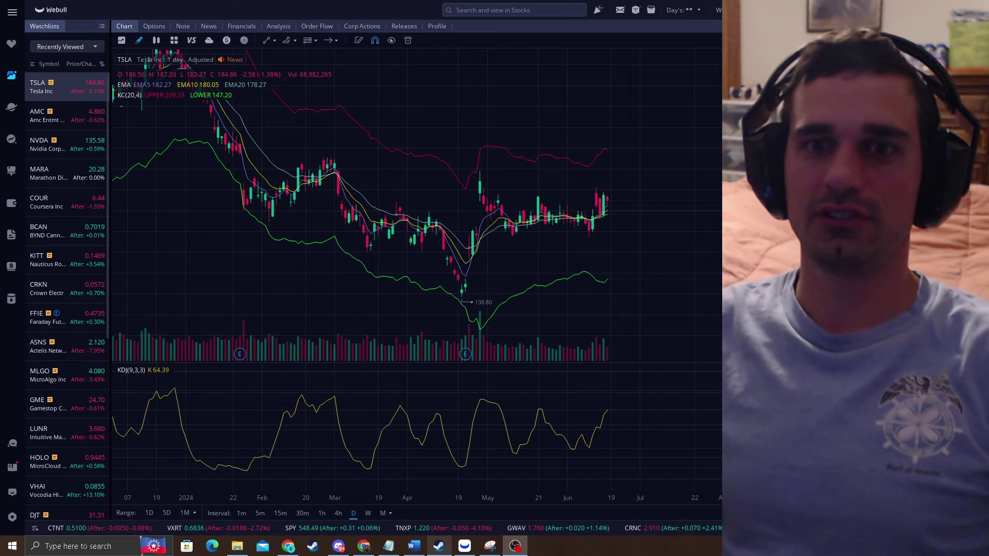
Examine TSLA's daily candles against the Keltner Channel bands and moving averages, from June 2024 back to spring 2023.
{"action": "scroll", "coordinate": [662, 142], "scroll_direction": "up", "scroll_amount": 10}
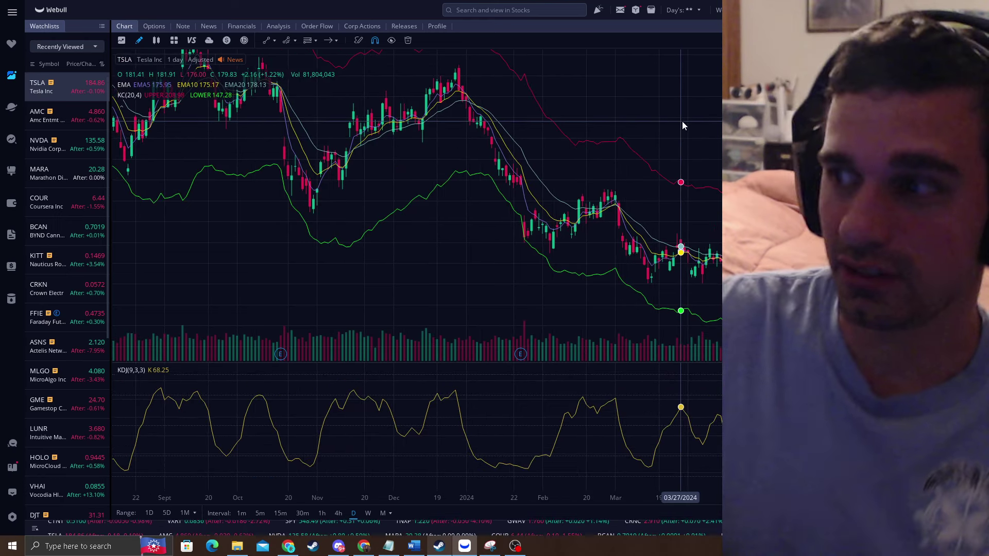
{"action": "scroll", "coordinate": [691, 128], "scroll_direction": "down", "scroll_amount": 5}
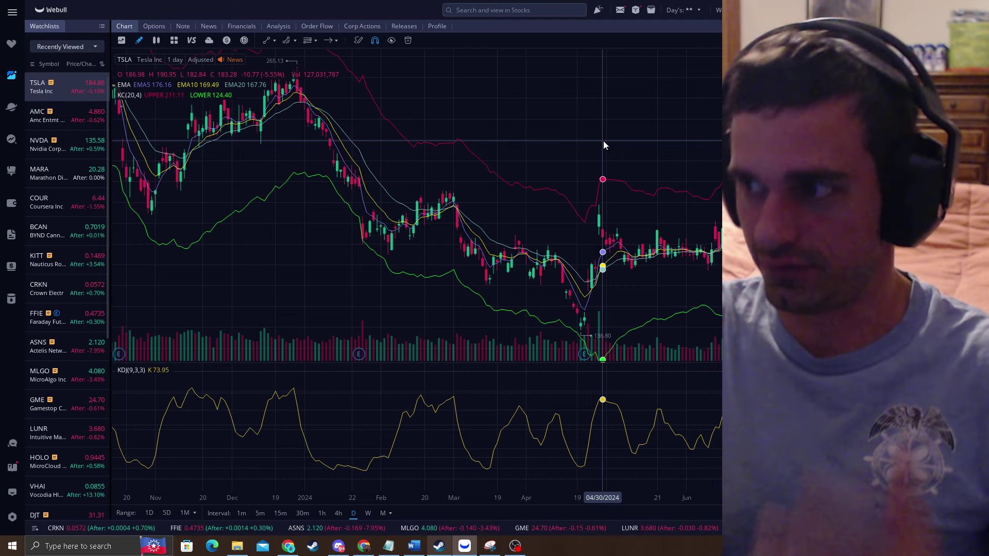
{"action": "scroll", "coordinate": [329, 137], "scroll_direction": "up", "scroll_amount": 5}
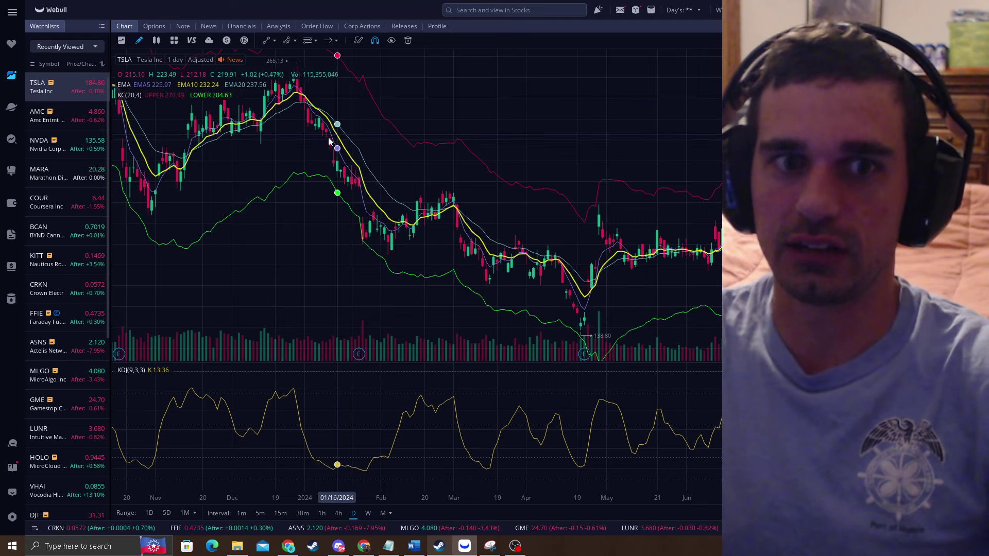
{"action": "scroll", "coordinate": [666, 113], "scroll_direction": "down", "scroll_amount": 2}
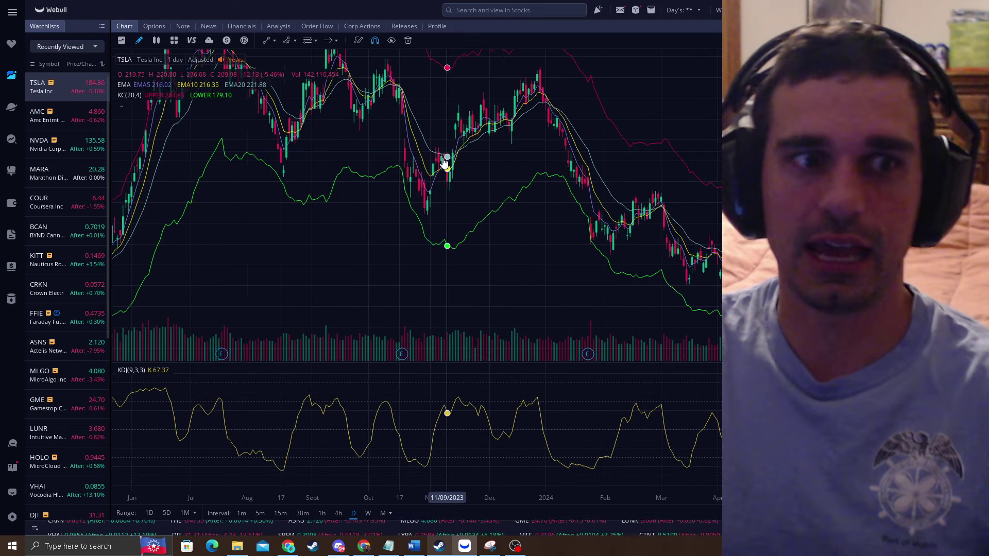
{"action": "scroll", "coordinate": [648, 95], "scroll_direction": "down", "scroll_amount": 2}
{"action": "left_click_drag", "start_coordinate": [741, 94], "coordinate": [742, 164]}
{"action": "left_click_drag", "start_coordinate": [742, 164], "coordinate": [684, 164]}
{"action": "left_click_drag", "start_coordinate": [558, 138], "coordinate": [639, 138]}
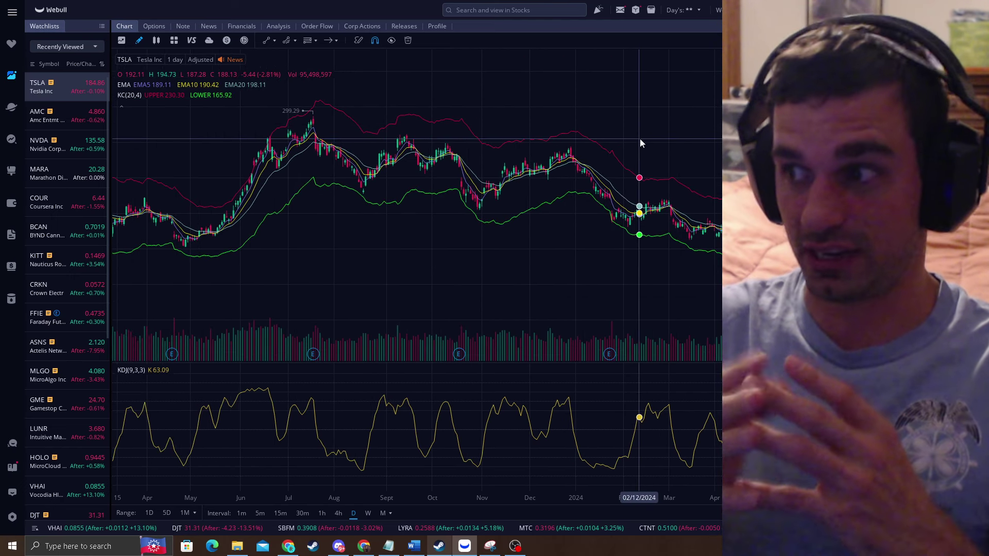
{"action": "left_click_drag", "start_coordinate": [742, 282], "coordinate": [742, 216]}
{"action": "left_click_drag", "start_coordinate": [425, 260], "coordinate": [576, 249]}
{"action": "scroll", "coordinate": [514, 238], "scroll_direction": "up", "scroll_amount": 3}
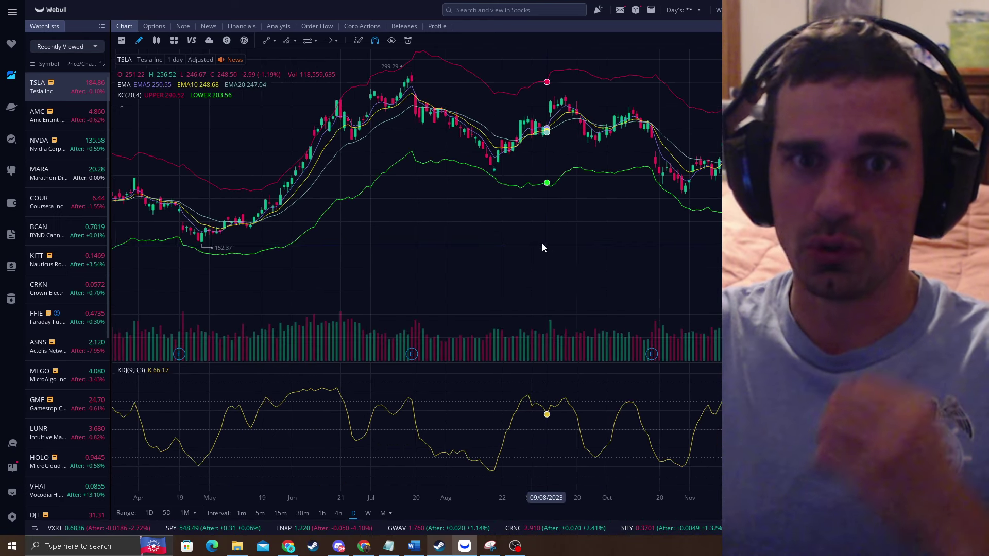
Place an arrow annotation on the TSLA chart, angled upward to point at the mid-August 2023 low.
{"action": "left_click", "coordinate": [328, 42]}
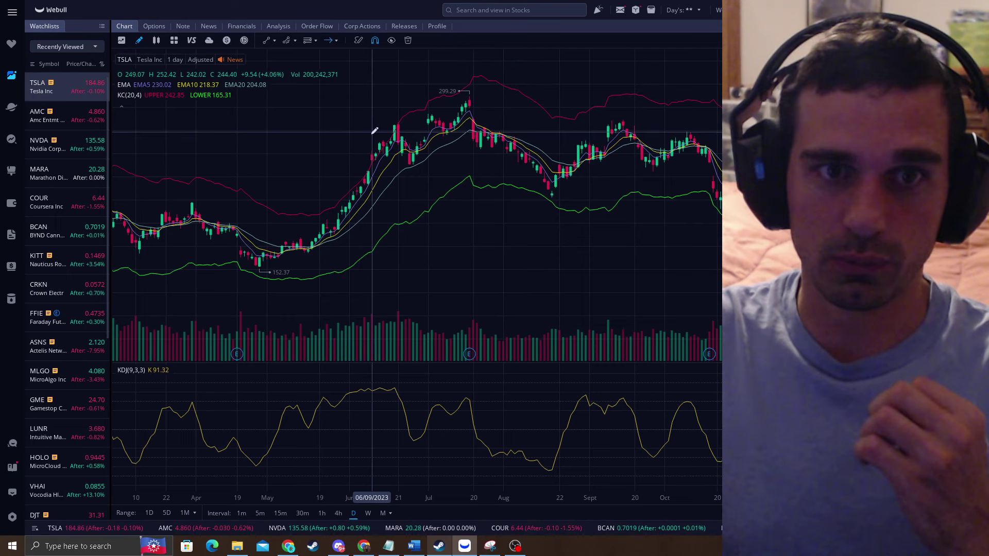
{"action": "left_click_drag", "start_coordinate": [352, 131], "coordinate": [385, 131]}
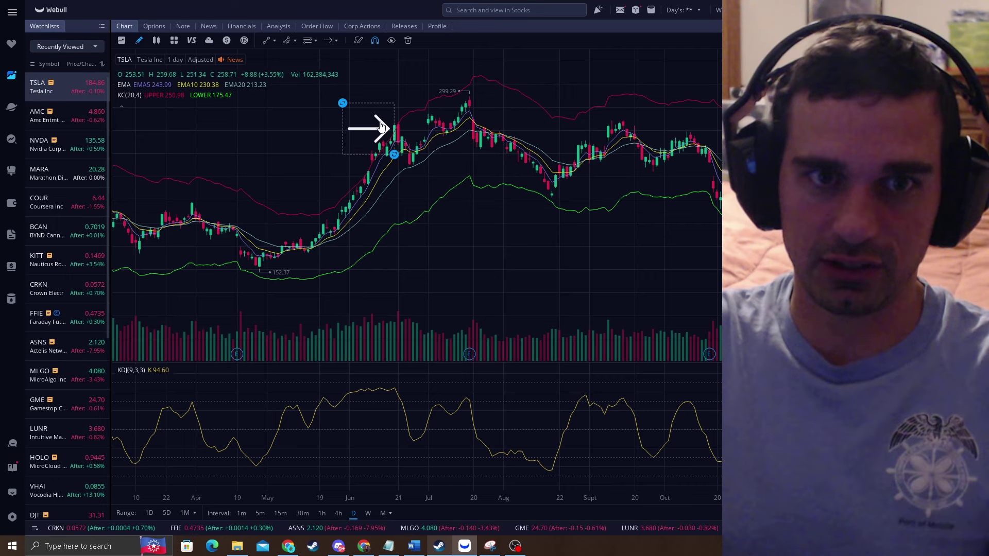
{"action": "left_click_drag", "start_coordinate": [402, 158], "coordinate": [401, 164]}
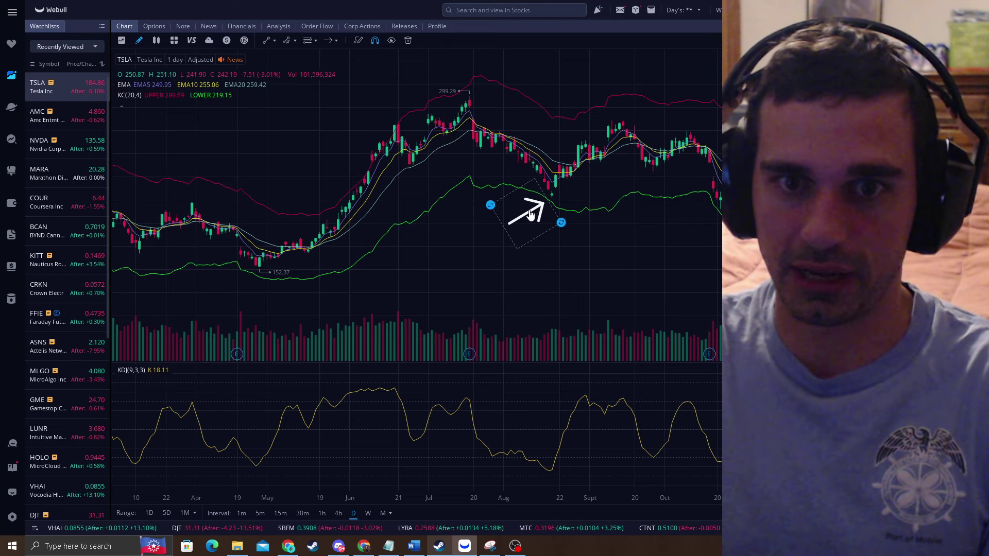
Move the angled arrow to point at the late January 2024 candle touching the lower Keltner band.
{"action": "left_click_drag", "start_coordinate": [678, 231], "coordinate": [456, 237]}
{"action": "left_click", "coordinate": [258, 209]}
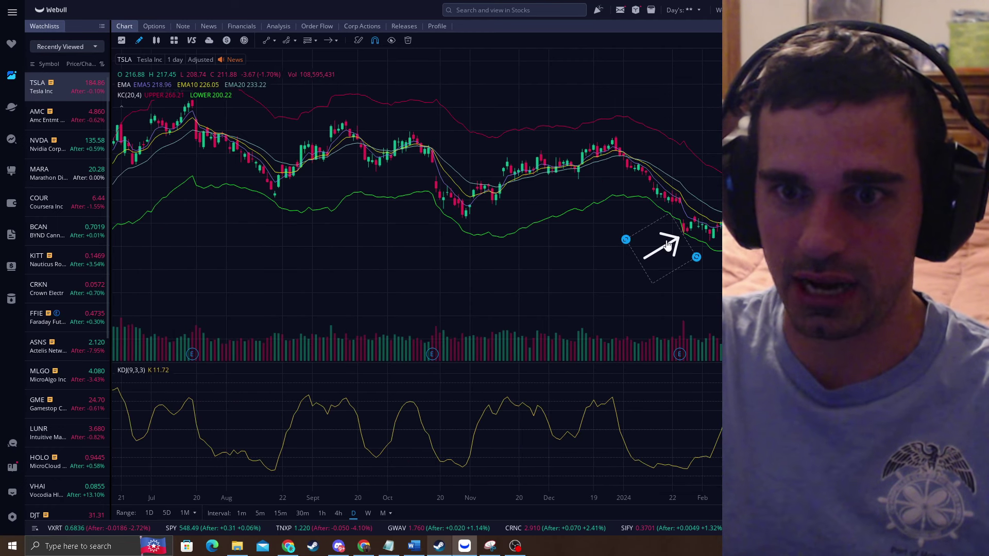
{"action": "scroll", "coordinate": [667, 246], "scroll_direction": "up", "scroll_amount": 4}
{"action": "left_click_drag", "start_coordinate": [668, 278], "coordinate": [668, 242]}
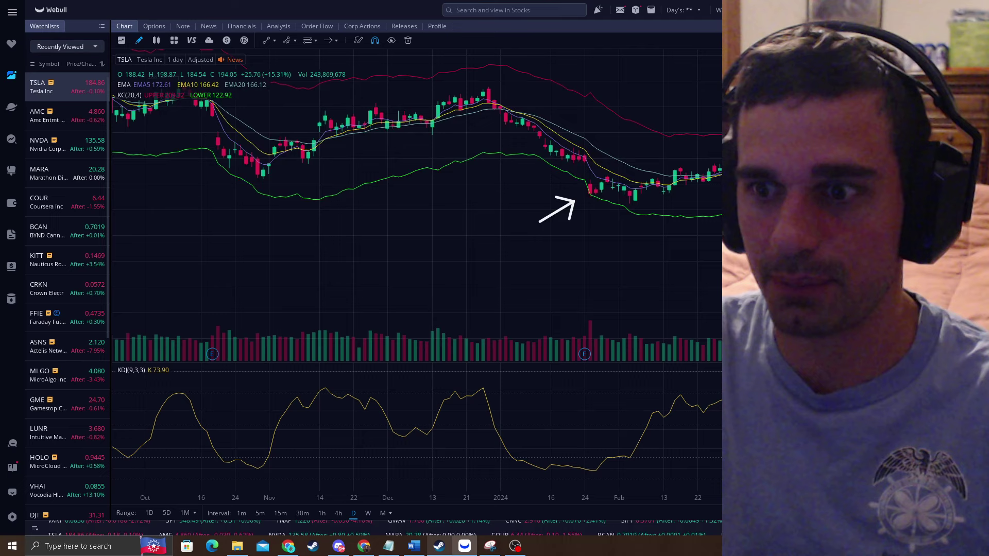
{"action": "left_click_drag", "start_coordinate": [971, 257], "coordinate": [970, 206]}
{"action": "left_click_drag", "start_coordinate": [570, 232], "coordinate": [523, 246]}
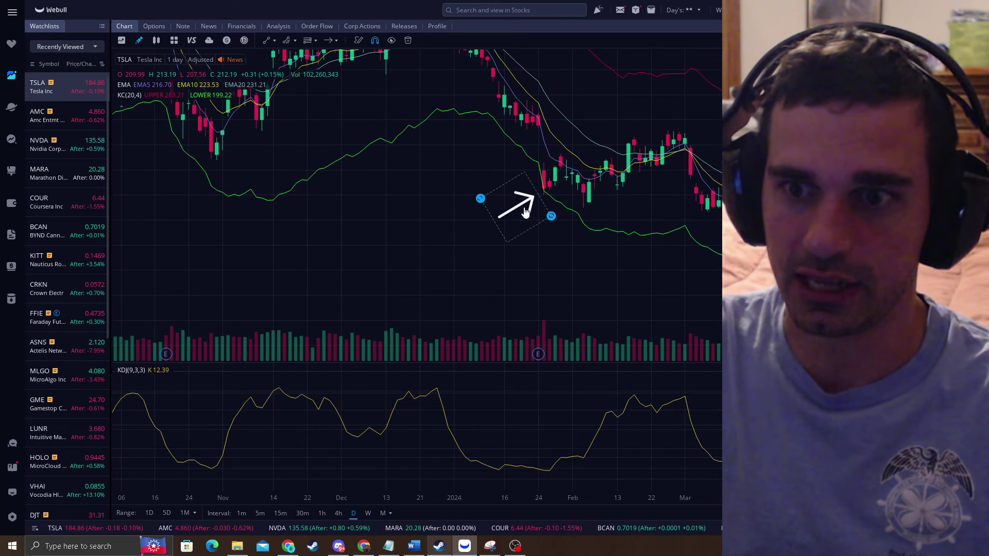
Move the angled arrow to point at the April 2024 low marked 138.80.
{"action": "mouse_move", "coordinate": [672, 149]}
{"action": "left_mouse_down"}
{"action": "mouse_move", "coordinate": [545, 260]}
{"action": "mouse_move", "coordinate": [503, 148]}
{"action": "left_mouse_up"}
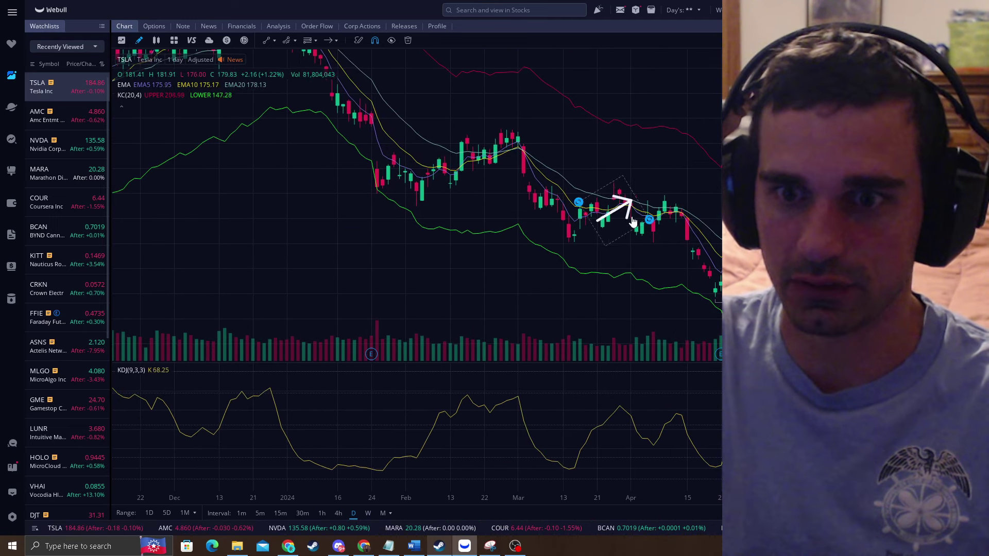
{"action": "left_click_drag", "start_coordinate": [707, 314], "coordinate": [702, 314]}
{"action": "left_click_drag", "start_coordinate": [749, 248], "coordinate": [724, 247]}
{"action": "scroll", "coordinate": [623, 255], "scroll_direction": "right", "scroll_amount": 7}
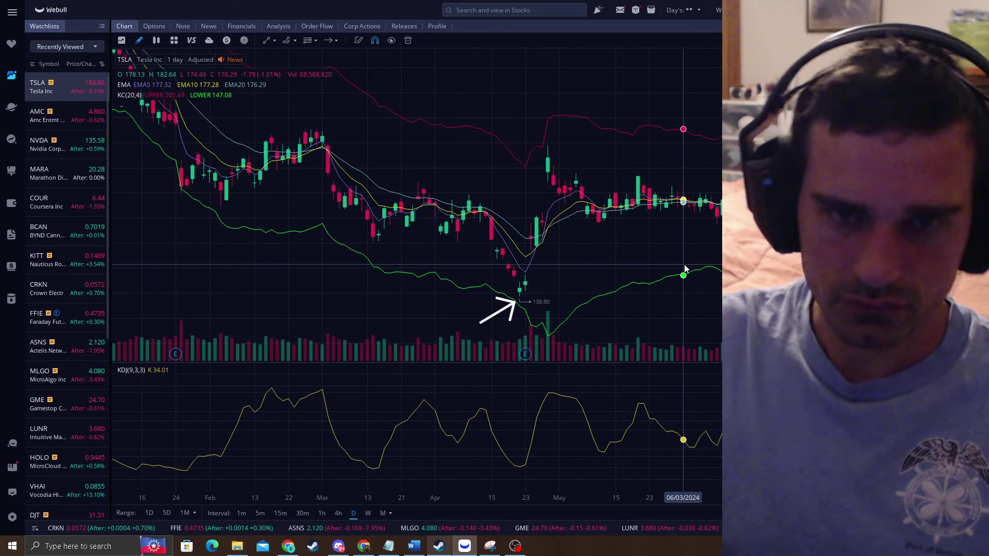
{"action": "scroll", "coordinate": [592, 258], "scroll_direction": "right", "scroll_amount": 3}
{"action": "left_click_drag", "start_coordinate": [550, 255], "coordinate": [592, 247]}
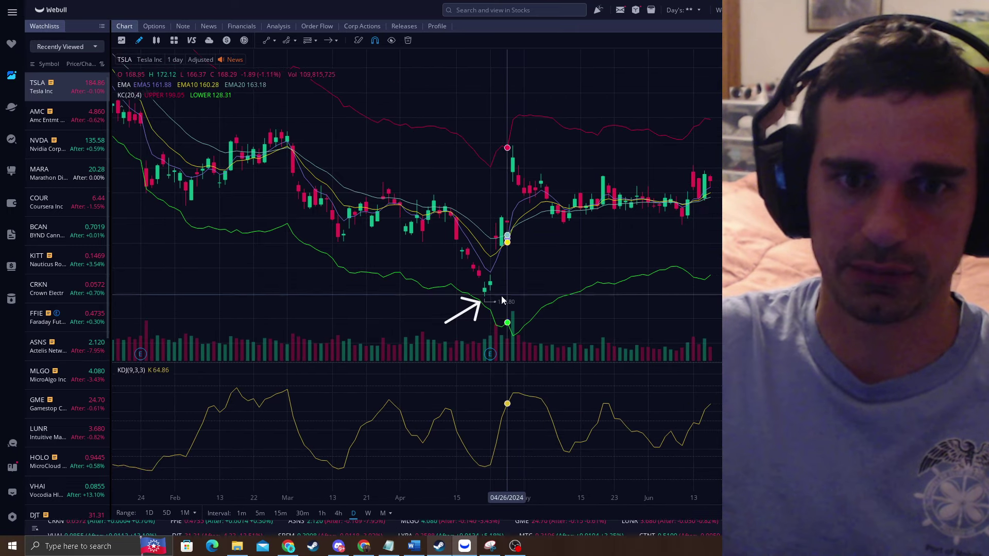
Delete the arrow at the April 2024 low from the chart.
{"action": "left_click", "coordinate": [472, 313]}
{"action": "scroll", "coordinate": [529, 252], "scroll_direction": "right", "scroll_amount": 1}
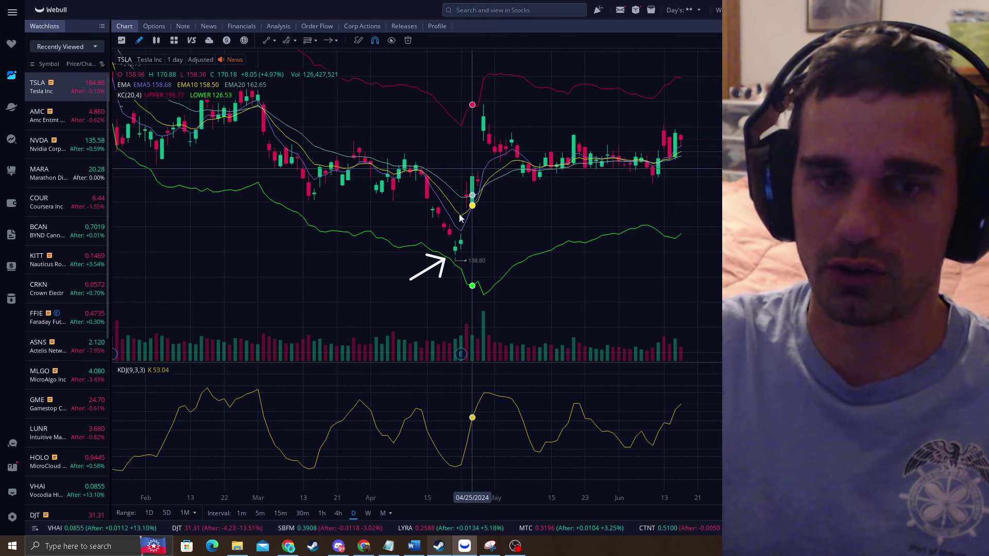
{"action": "key", "text": "Delete"}
Mark the April 2024 low near the lower Keltner band with a horizontal arrow, and delete that arrow.
{"action": "scroll", "coordinate": [649, 182], "scroll_direction": "down", "scroll_amount": 3}
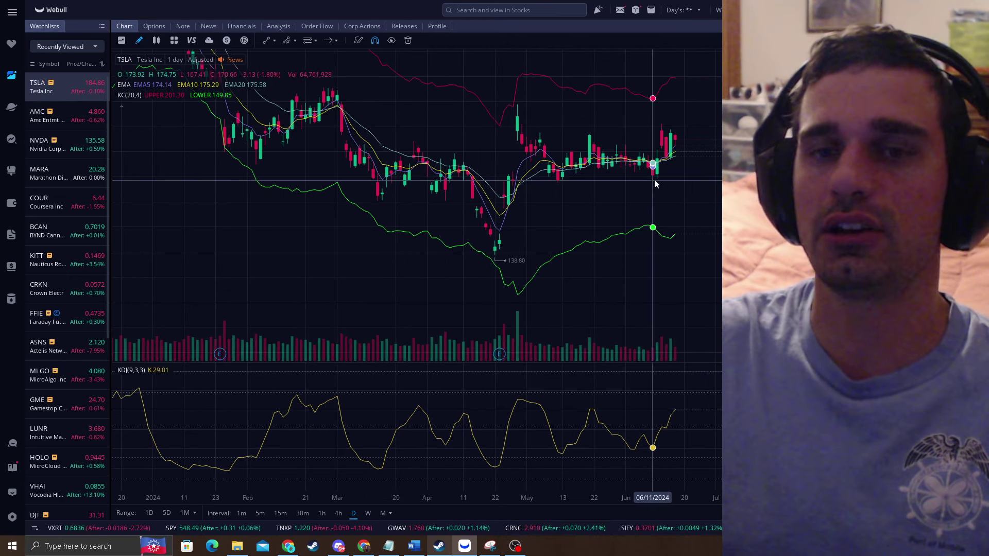
{"action": "left_click_drag", "start_coordinate": [736, 166], "coordinate": [665, 191]}
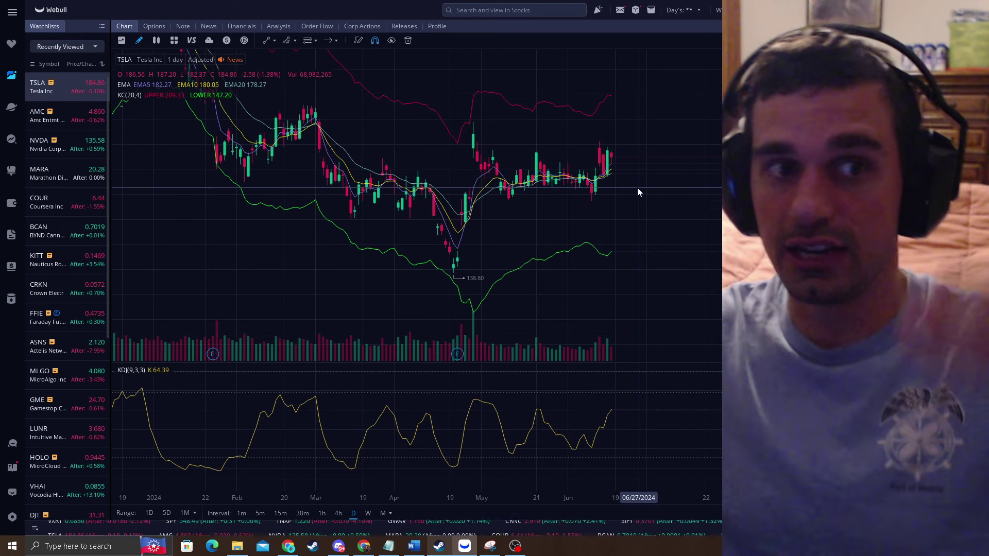
{"action": "left_click_drag", "start_coordinate": [634, 159], "coordinate": [672, 168]}
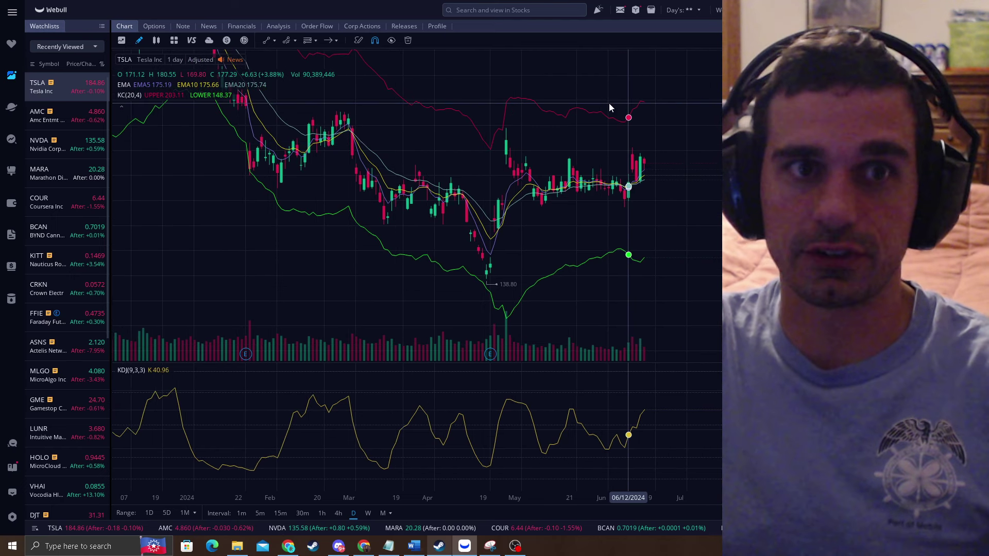
{"action": "left_click", "coordinate": [329, 41]}
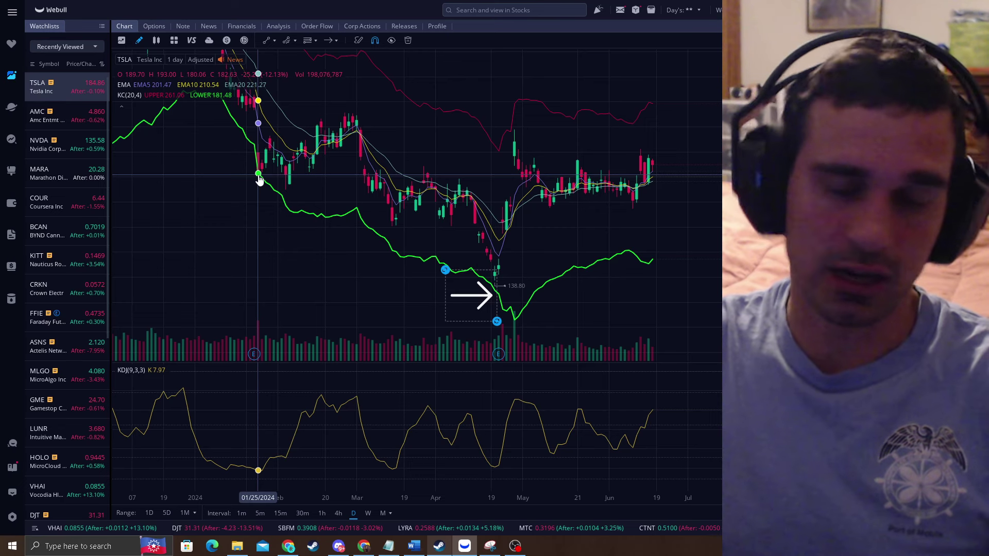
{"action": "key", "text": "Delete"}
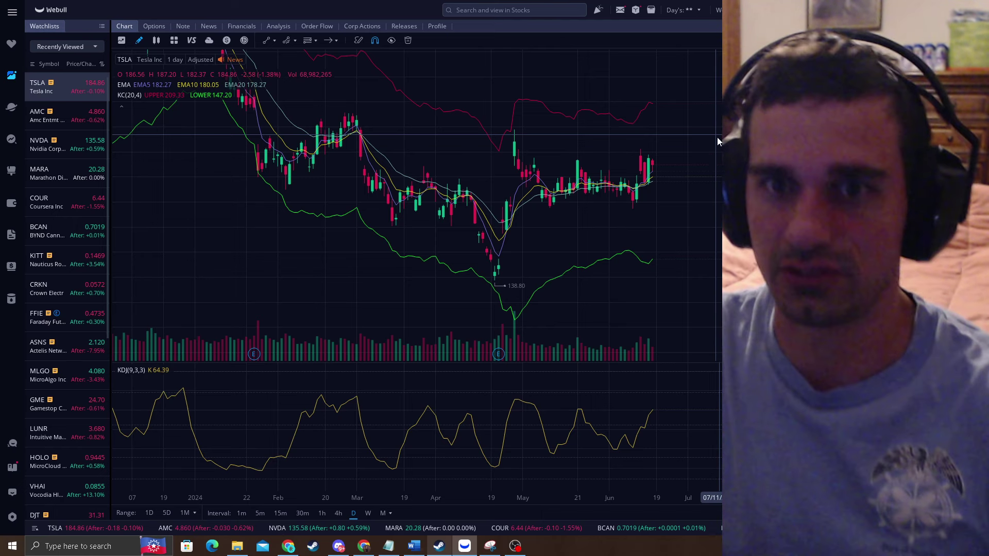
Draw a nearly horizontal trend line along the late May 2024 high, from mid-May to about early July 2024.
{"action": "scroll", "coordinate": [713, 147], "scroll_direction": "up", "scroll_amount": 2}
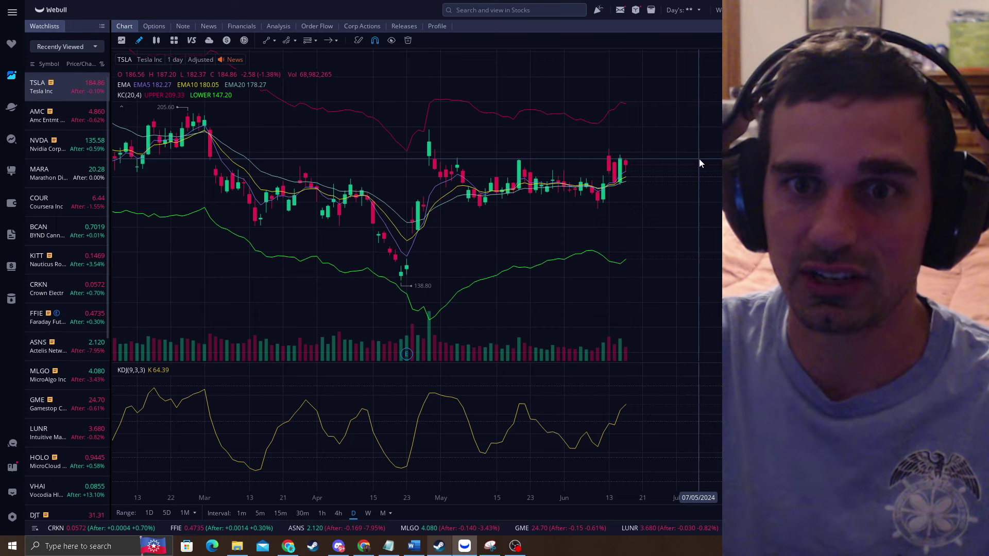
{"action": "scroll", "coordinate": [693, 175], "scroll_direction": "up", "scroll_amount": 3}
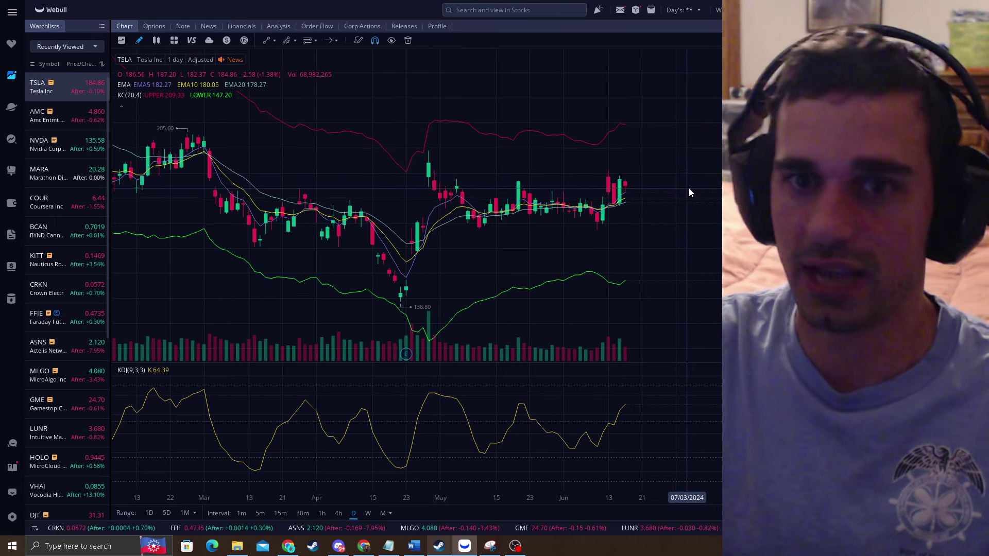
{"action": "left_click", "coordinate": [266, 41]}
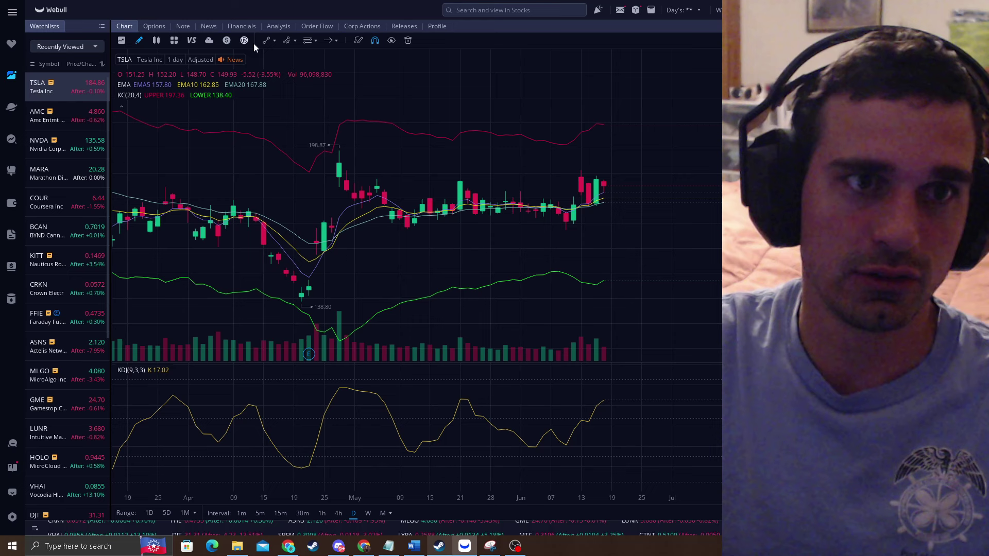
{"action": "left_click", "coordinate": [444, 182]}
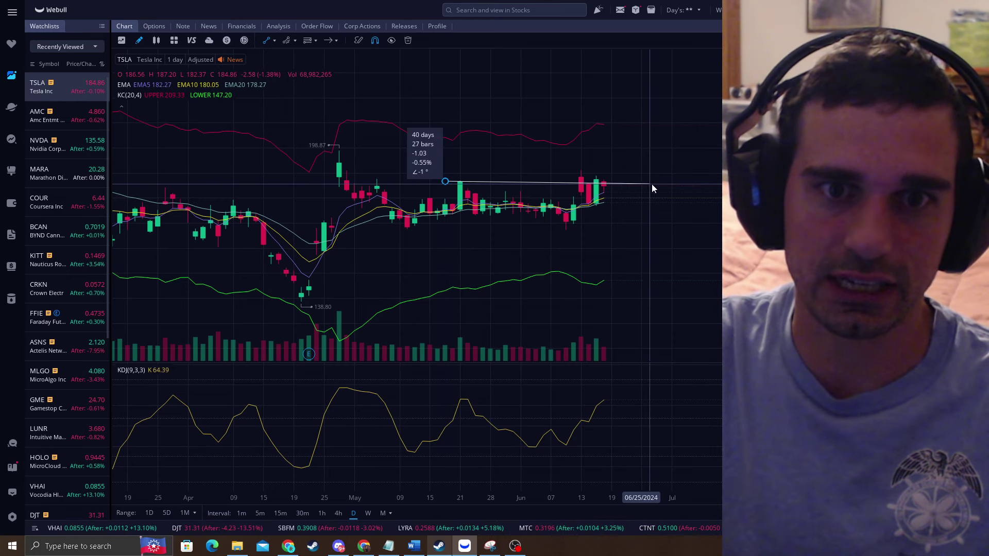
{"action": "left_click", "coordinate": [675, 183]}
Inspect the June 2024 candles around the trend line, and delete the line.
{"action": "scroll", "coordinate": [624, 220], "scroll_direction": "up", "scroll_amount": 3}
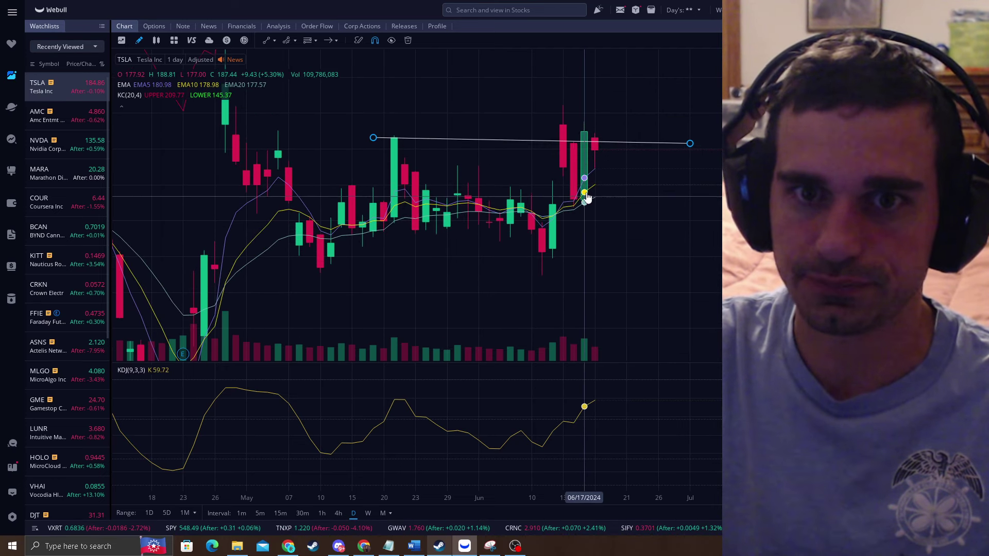
{"action": "scroll", "coordinate": [624, 186], "scroll_direction": "down", "scroll_amount": 5}
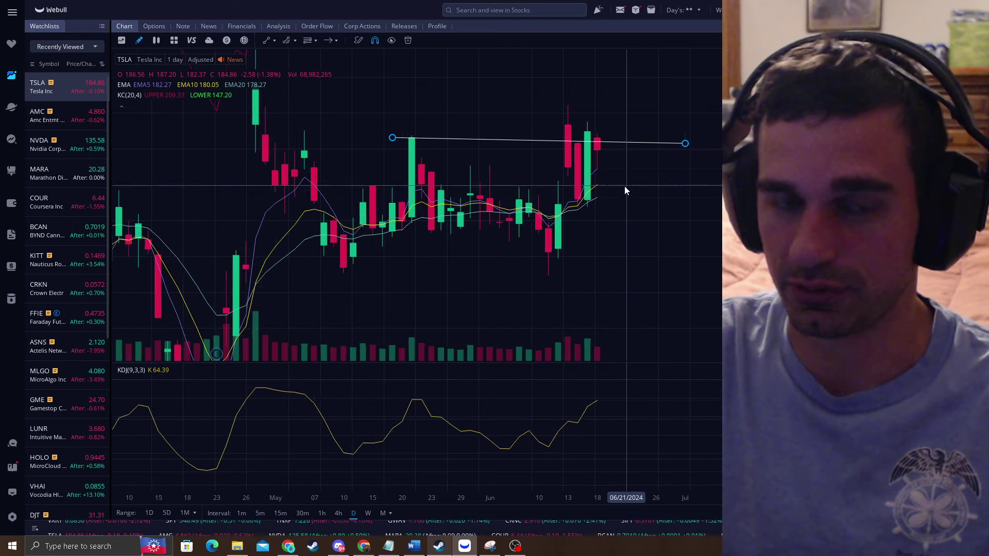
{"action": "left_click_drag", "start_coordinate": [736, 116], "coordinate": [735, 199]}
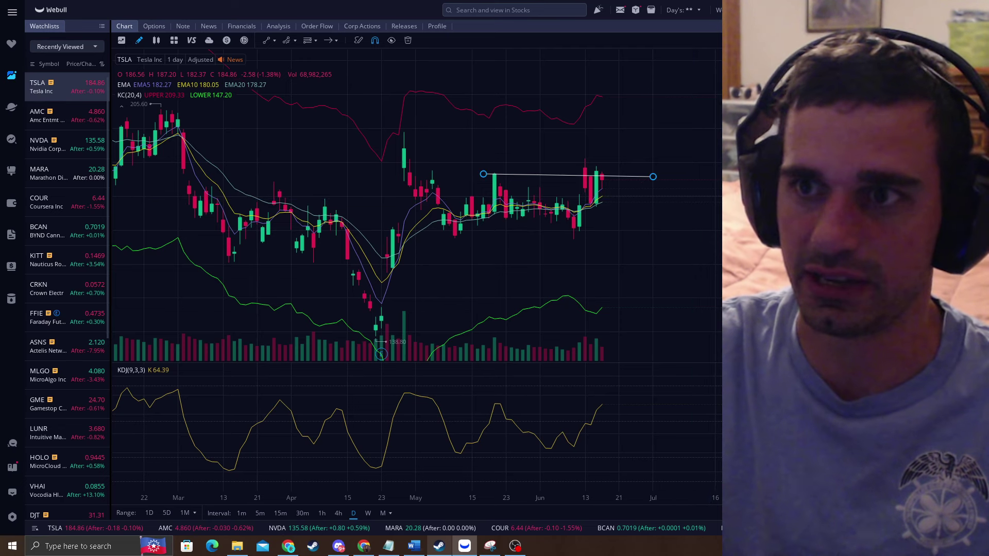
{"action": "key", "text": "Delete"}
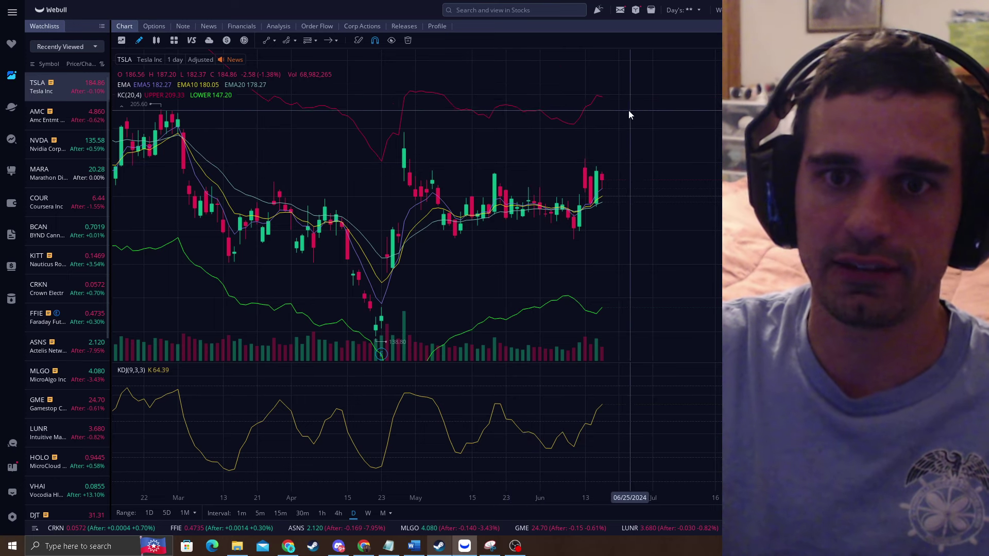
Place an upward-angled arrow pointing at the late December 2022 candles near the lower Keltner band, before the 101.81 low.
{"action": "scroll", "coordinate": [628, 111], "scroll_direction": "down", "scroll_amount": 3}
{"action": "left_click_drag", "start_coordinate": [342, 185], "coordinate": [520, 163]}
{"action": "scroll", "coordinate": [520, 163], "scroll_direction": "down", "scroll_amount": 2}
{"action": "left_click_drag", "start_coordinate": [604, 151], "coordinate": [458, 133]}
{"action": "left_click_drag", "start_coordinate": [735, 170], "coordinate": [736, 221]}
{"action": "left_click_drag", "start_coordinate": [428, 223], "coordinate": [679, 214]}
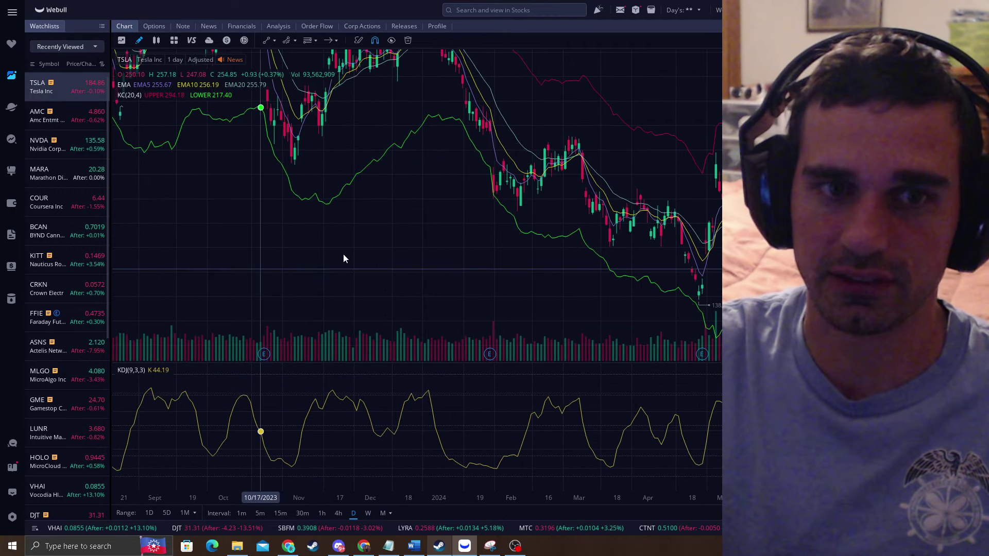
{"action": "left_click_drag", "start_coordinate": [260, 263], "coordinate": [644, 208]}
{"action": "left_click_drag", "start_coordinate": [403, 194], "coordinate": [537, 174]}
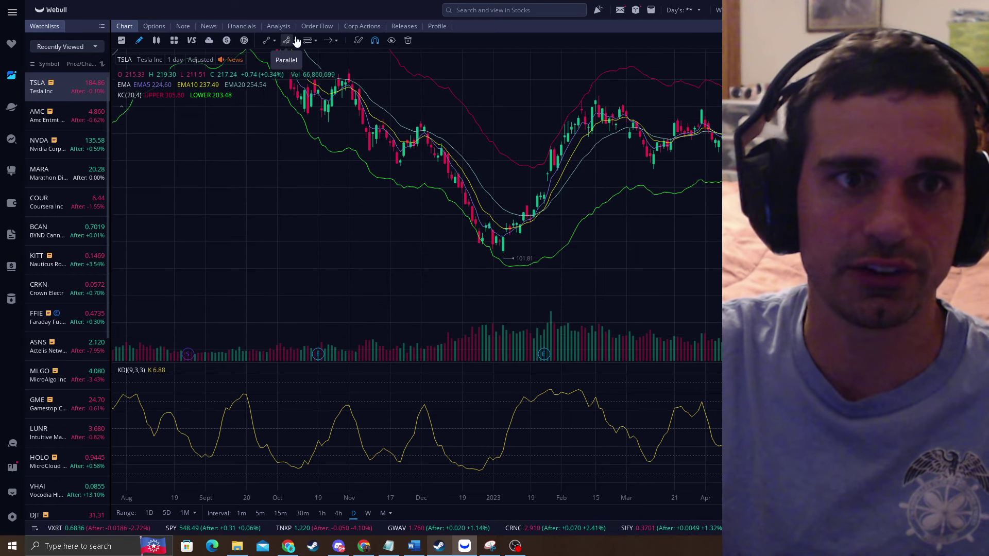
{"action": "left_click", "coordinate": [452, 246]}
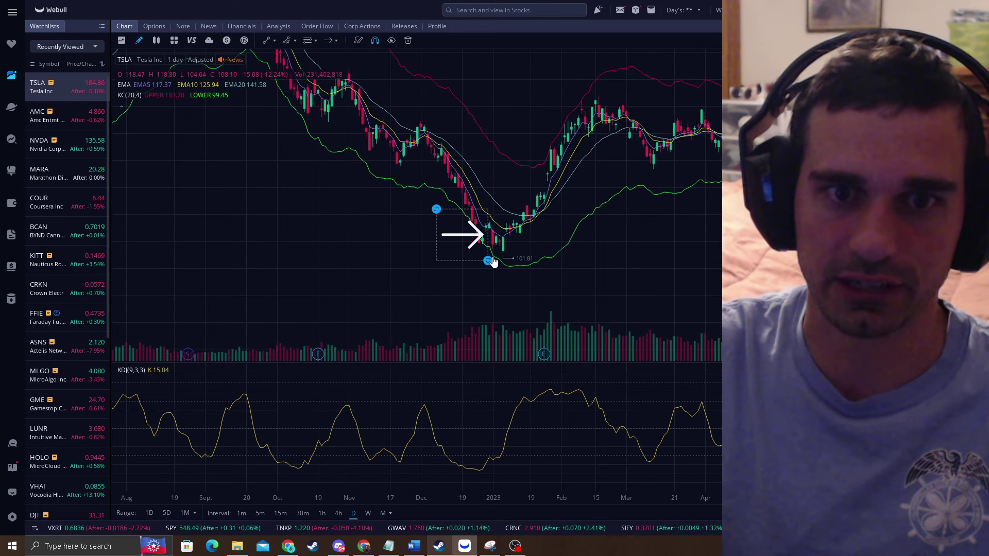
{"action": "scroll", "coordinate": [561, 251], "scroll_direction": "down", "scroll_amount": 3}
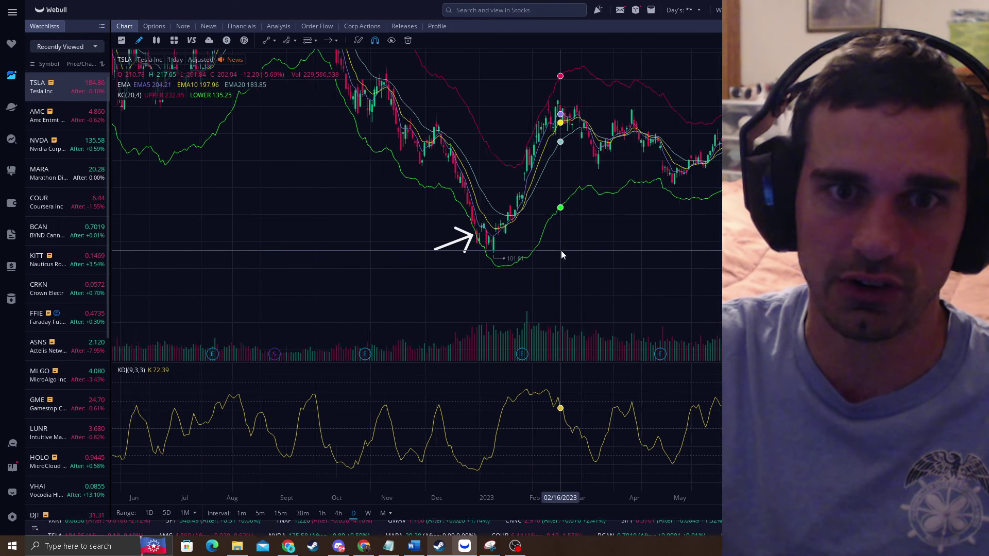
{"action": "left_click", "coordinate": [479, 240]}
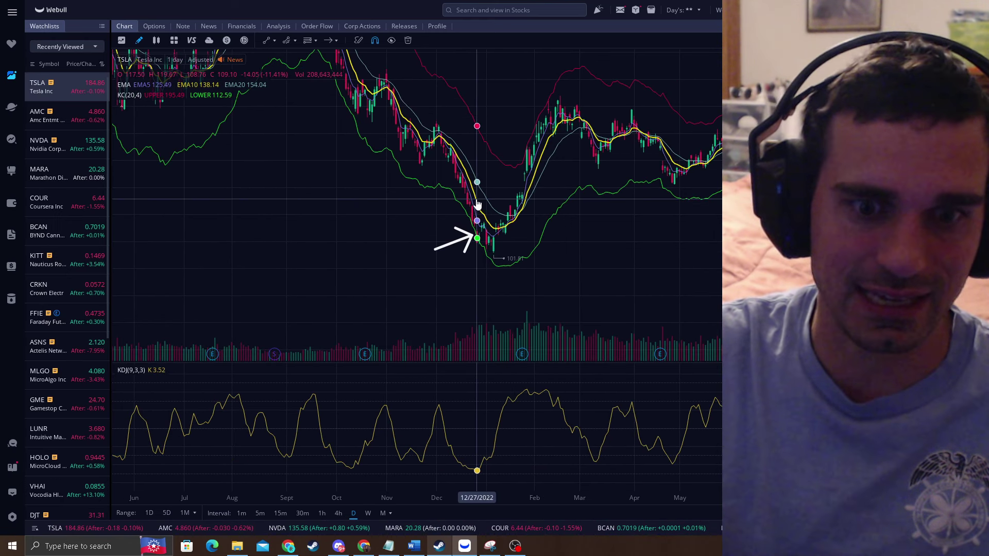
{"action": "scroll", "coordinate": [477, 204], "scroll_direction": "up", "scroll_amount": 3}
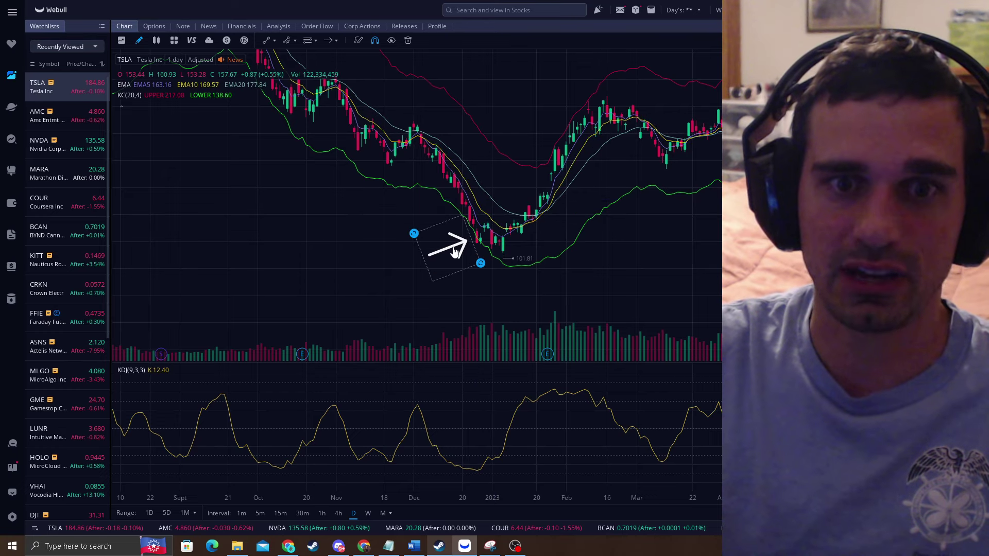
Move the angled arrow slightly earlier in time, just before the December 2022 candles at the lower Keltner band.
{"action": "scroll", "coordinate": [650, 111], "scroll_direction": "down", "scroll_amount": 3}
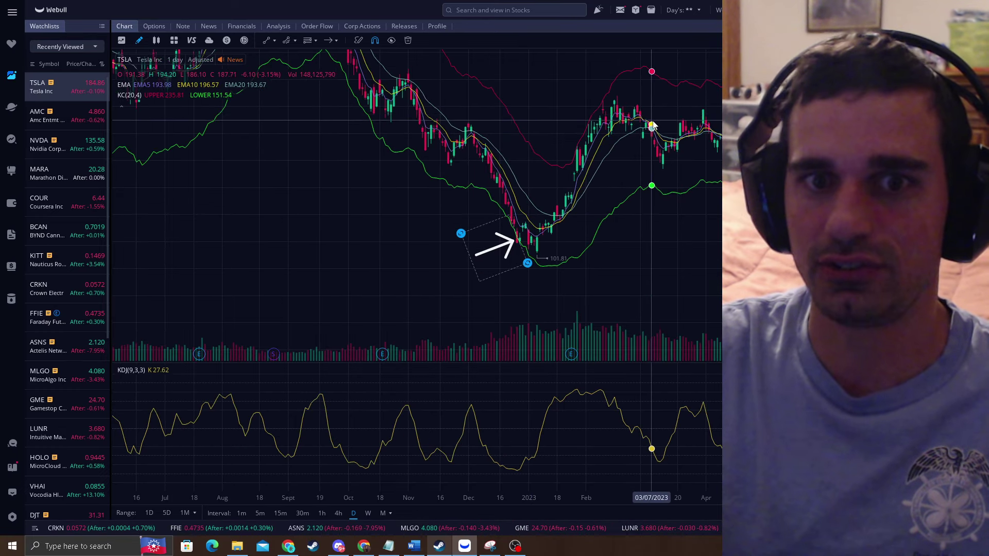
{"action": "left_click_drag", "start_coordinate": [750, 165], "coordinate": [581, 165]}
{"action": "scroll", "coordinate": [669, 242], "scroll_direction": "down", "scroll_amount": 3}
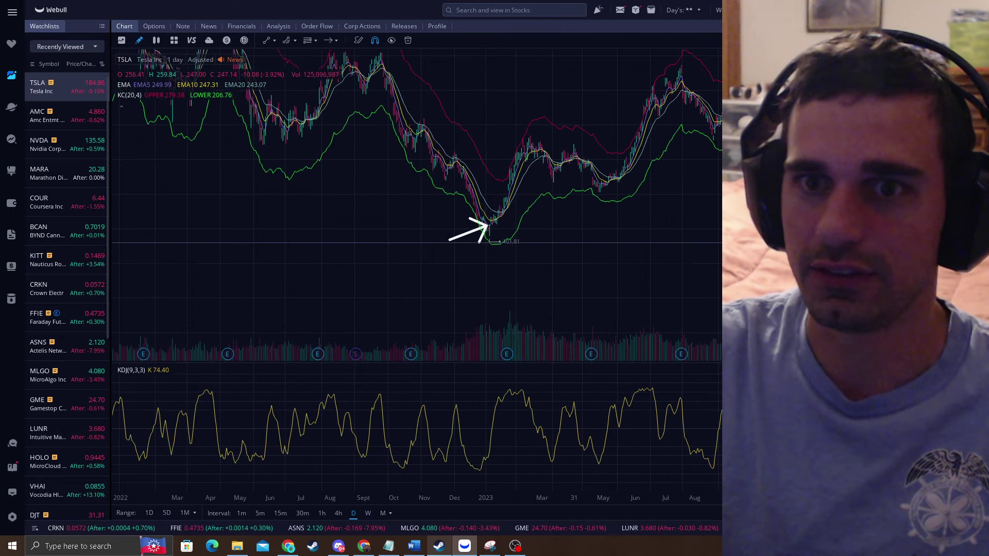
{"action": "left_click_drag", "start_coordinate": [721, 236], "coordinate": [629, 231]}
{"action": "scroll", "coordinate": [627, 231], "scroll_direction": "down", "scroll_amount": 2}
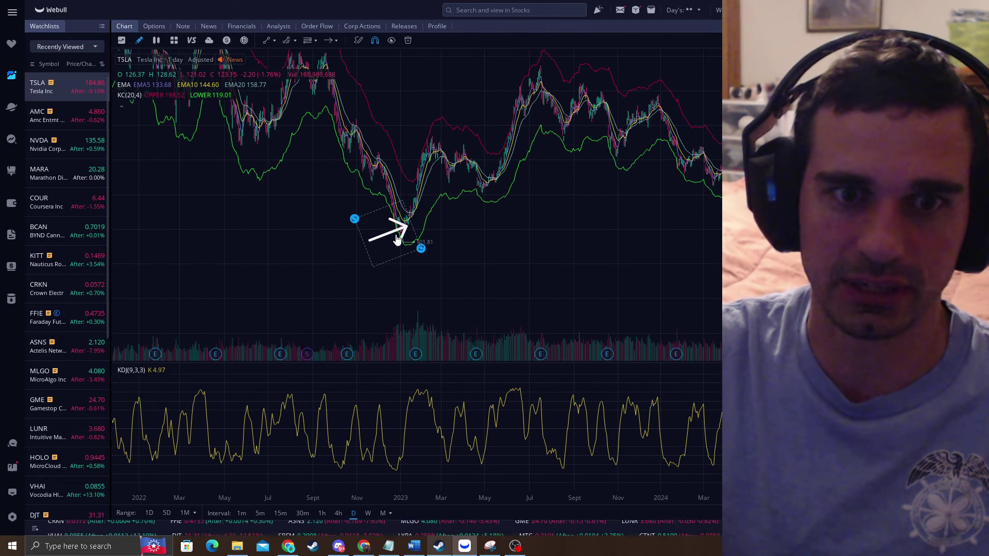
{"action": "left_click_drag", "start_coordinate": [397, 238], "coordinate": [378, 240]}
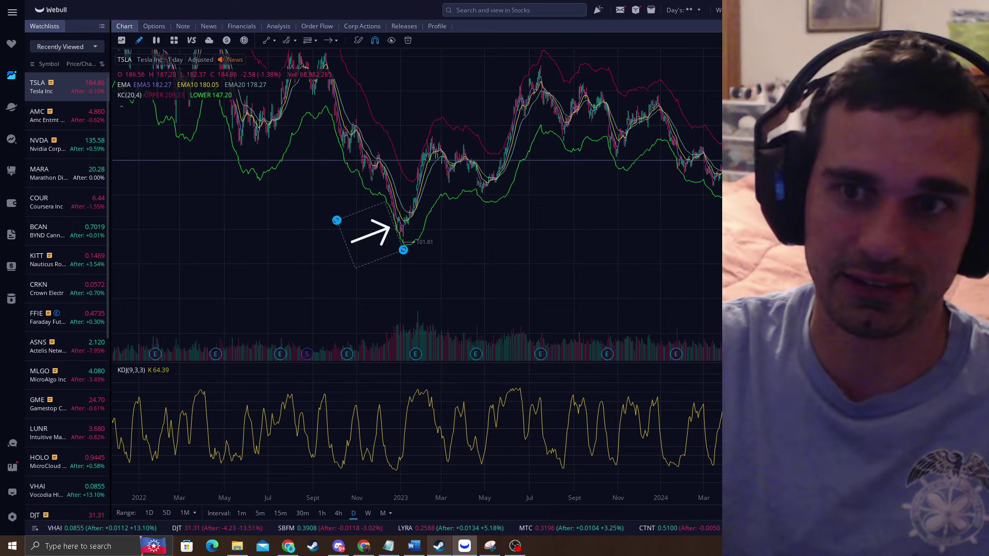
Inspect the recovery after the December 2022 low, and delete the arrow beside it.
{"action": "scroll", "coordinate": [524, 201], "scroll_direction": "up", "scroll_amount": 5}
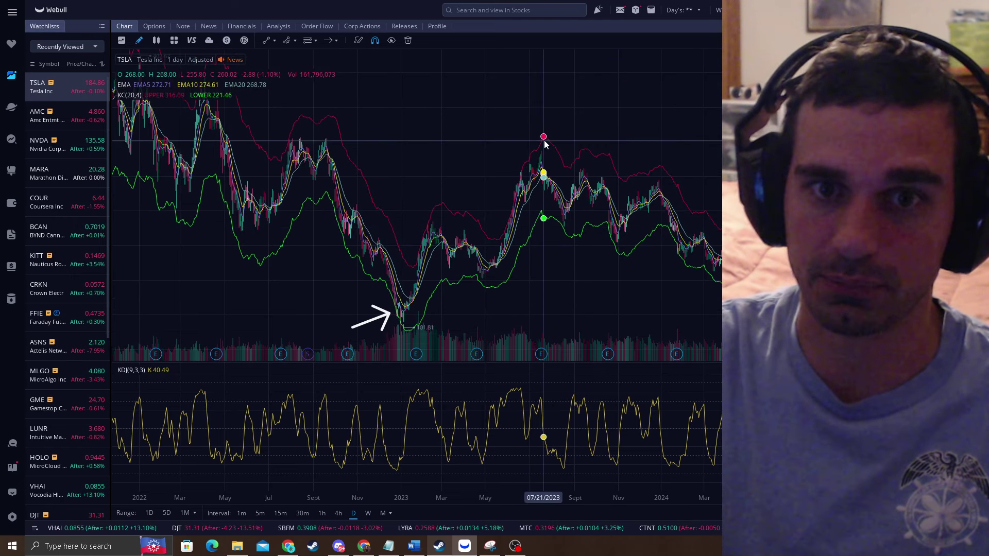
{"action": "scroll", "coordinate": [404, 236], "scroll_direction": "up", "scroll_amount": 5}
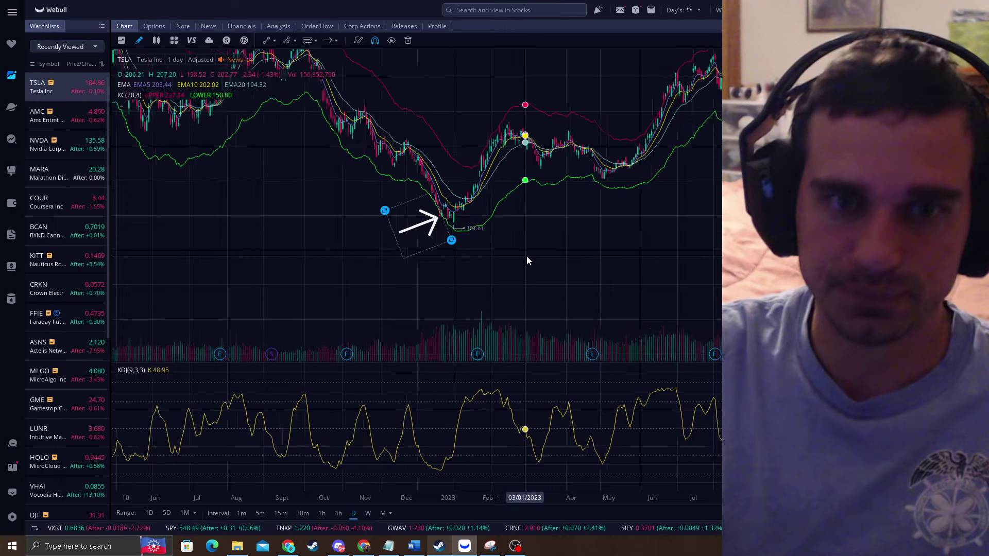
{"action": "left_click_drag", "start_coordinate": [640, 241], "coordinate": [563, 297]}
{"action": "scroll", "coordinate": [577, 297], "scroll_direction": "up", "scroll_amount": 2}
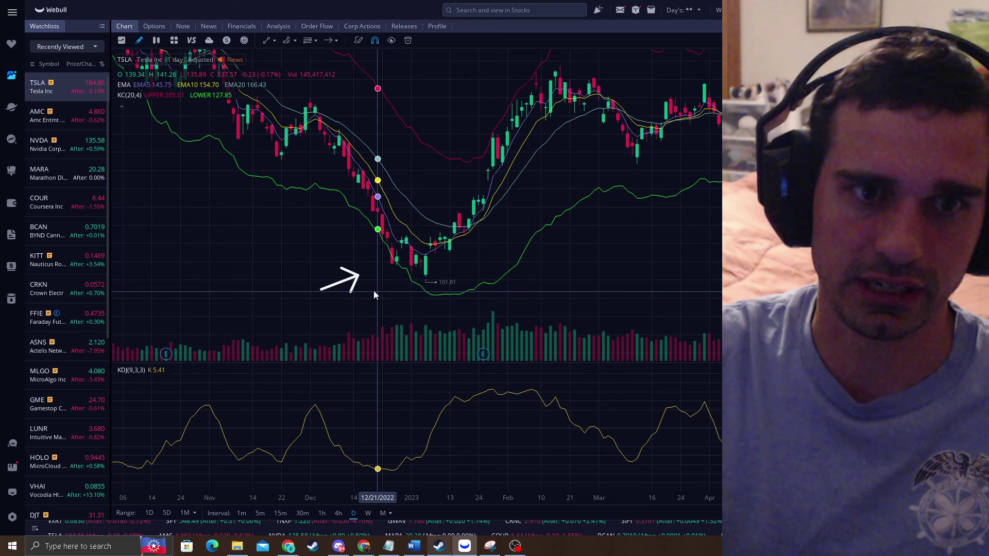
{"action": "left_click", "coordinate": [347, 281]}
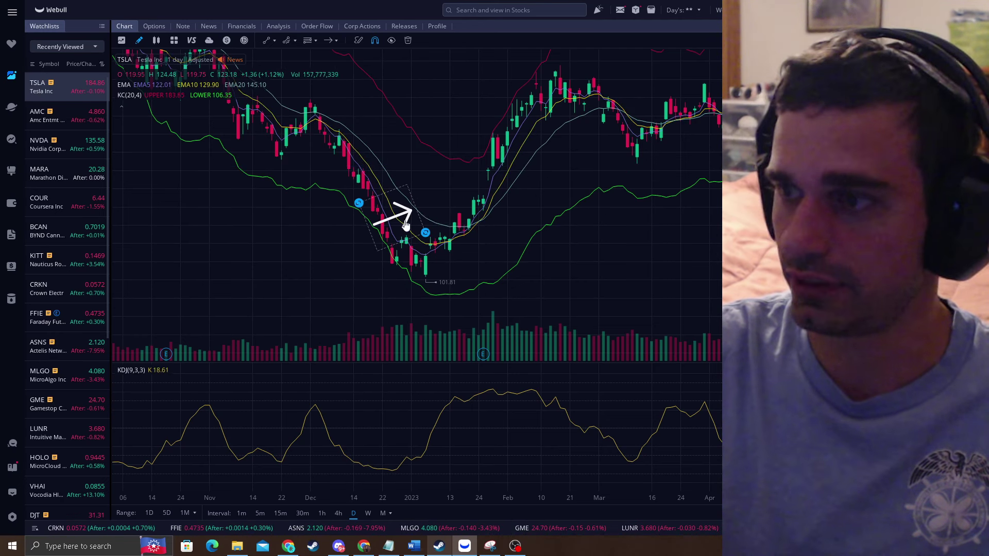
{"action": "key", "text": "Delete"}
Mark the early December 2022 high with a horizontal arrow, and remove that arrow.
{"action": "left_click_drag", "start_coordinate": [527, 273], "coordinate": [673, 234]}
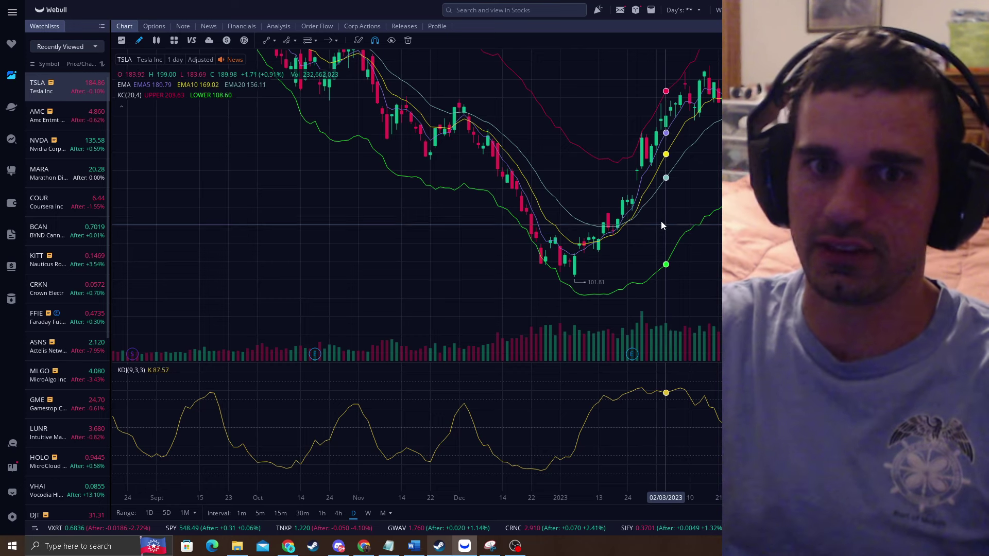
{"action": "scroll", "coordinate": [663, 226], "scroll_direction": "up", "scroll_amount": 3}
{"action": "left_click_drag", "start_coordinate": [404, 177], "coordinate": [506, 209]}
{"action": "mouse_move", "coordinate": [431, 227]}
{"action": "left_mouse_down"}
{"action": "mouse_move", "coordinate": [503, 230]}
{"action": "mouse_move", "coordinate": [532, 276]}
{"action": "left_mouse_up"}
{"action": "left_click", "coordinate": [487, 149]}
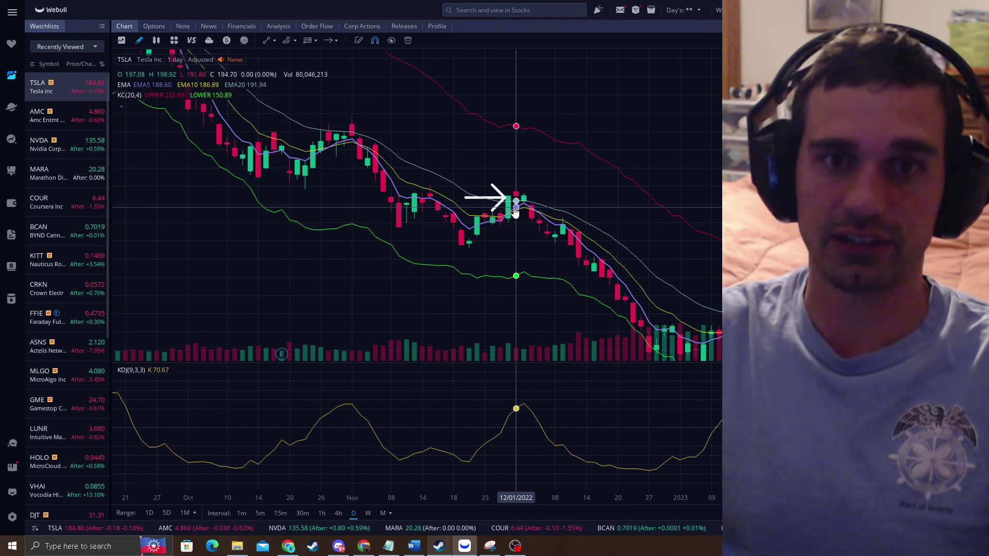
{"action": "left_click_drag", "start_coordinate": [502, 208], "coordinate": [491, 150]}
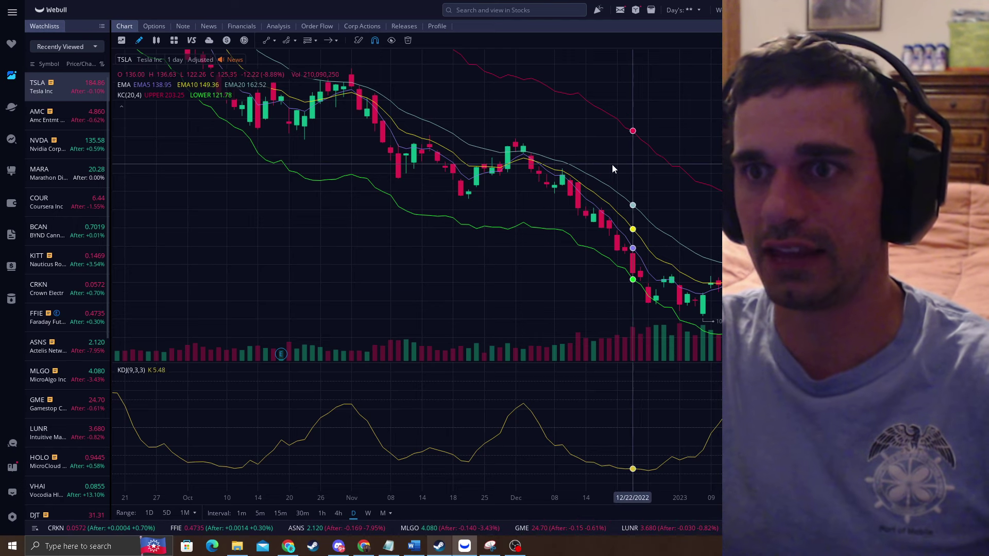
Examine how price follows the lower Keltner band through the 2022 decline, from April 2022 to the 101.81 low.
{"action": "scroll", "coordinate": [612, 169], "scroll_direction": "down", "scroll_amount": 5}
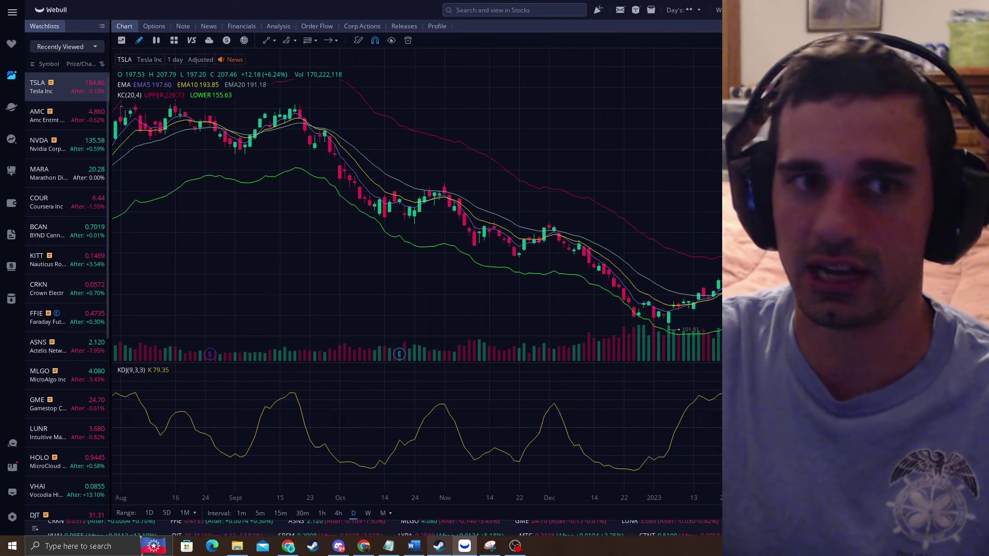
{"action": "left_click_drag", "start_coordinate": [416, 169], "coordinate": [632, 225]}
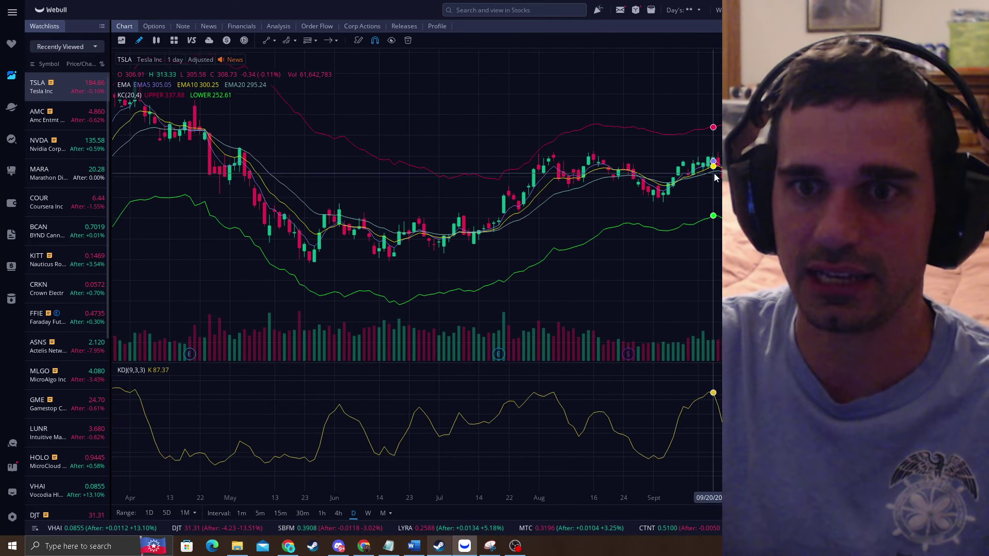
{"action": "left_click_drag", "start_coordinate": [714, 178], "coordinate": [487, 170]}
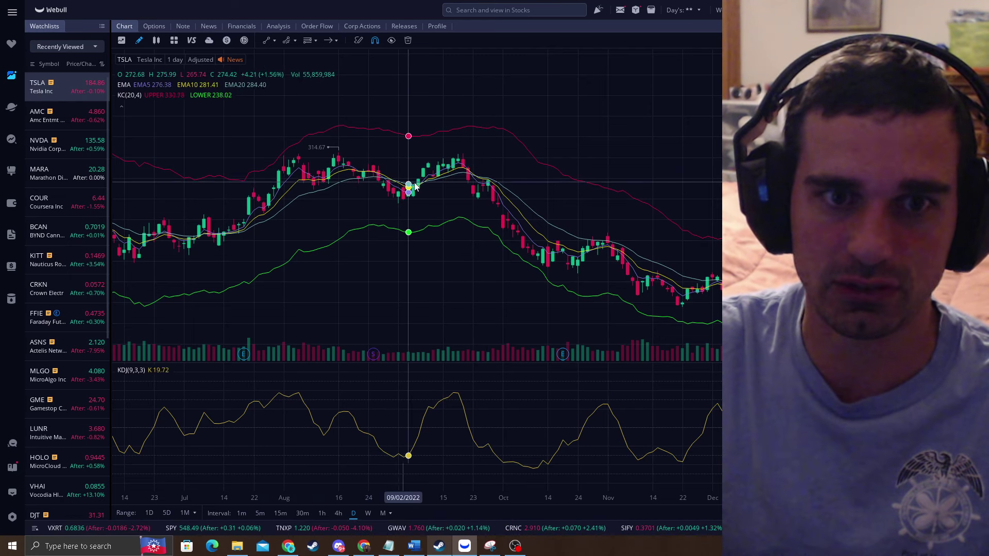
{"action": "left_click_drag", "start_coordinate": [509, 274], "coordinate": [503, 144]}
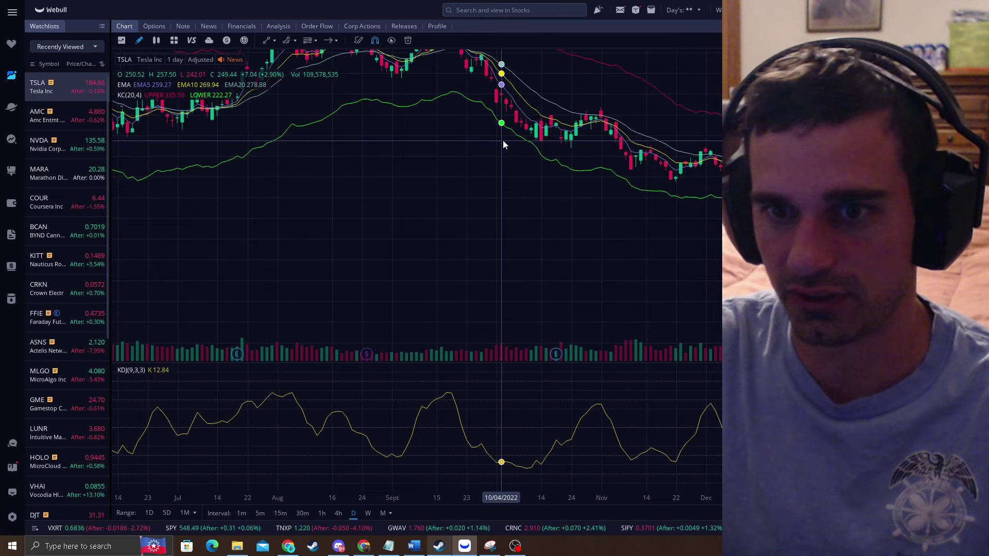
{"action": "left_click_drag", "start_coordinate": [672, 174], "coordinate": [559, 154]}
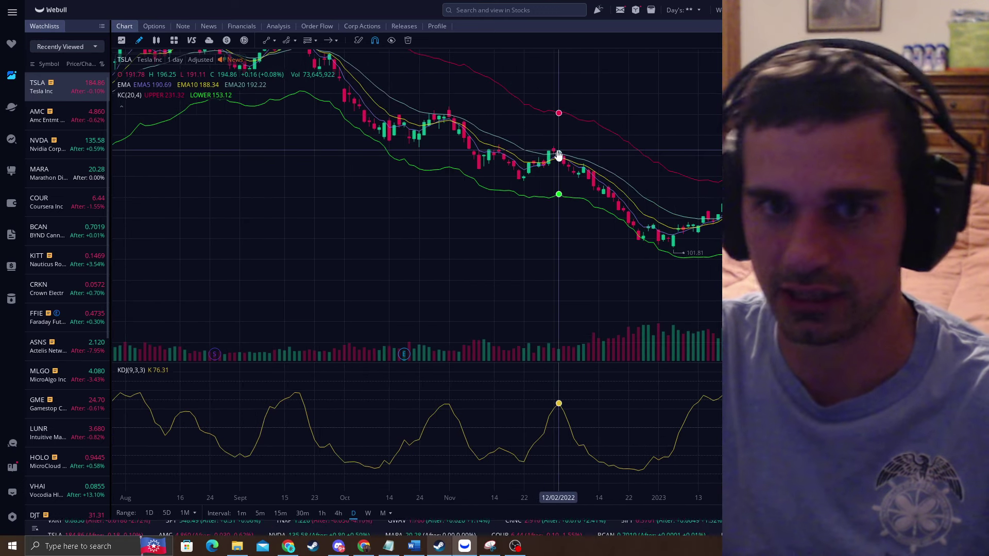
{"action": "left_click_drag", "start_coordinate": [661, 232], "coordinate": [422, 239]}
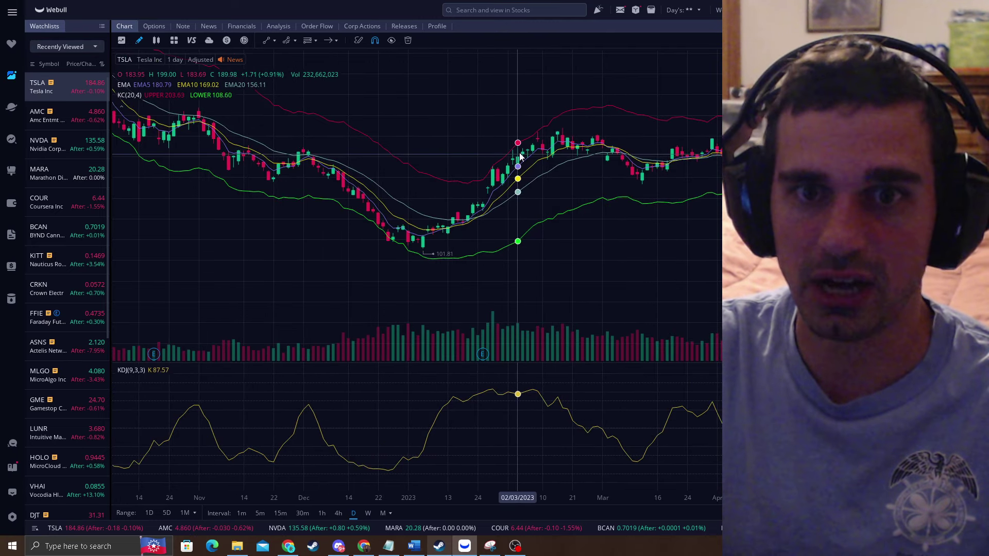
Examine the price swings against the Keltner bands from early 2023 through the latest June 2024 candles.
{"action": "scroll", "coordinate": [574, 127], "scroll_direction": "down", "scroll_amount": 5}
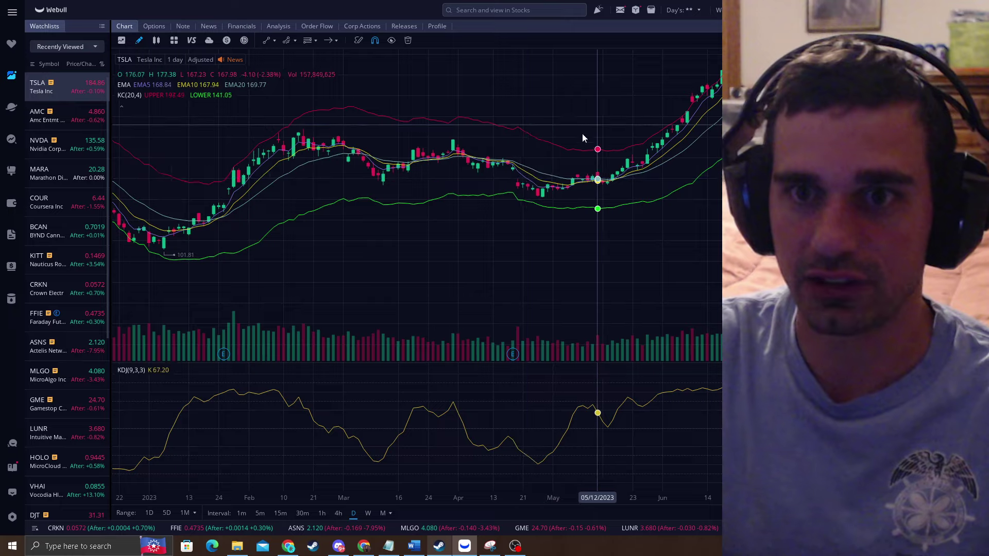
{"action": "scroll", "coordinate": [530, 223], "scroll_direction": "down", "scroll_amount": 3}
{"action": "left_click_drag", "start_coordinate": [533, 251], "coordinate": [382, 208]}
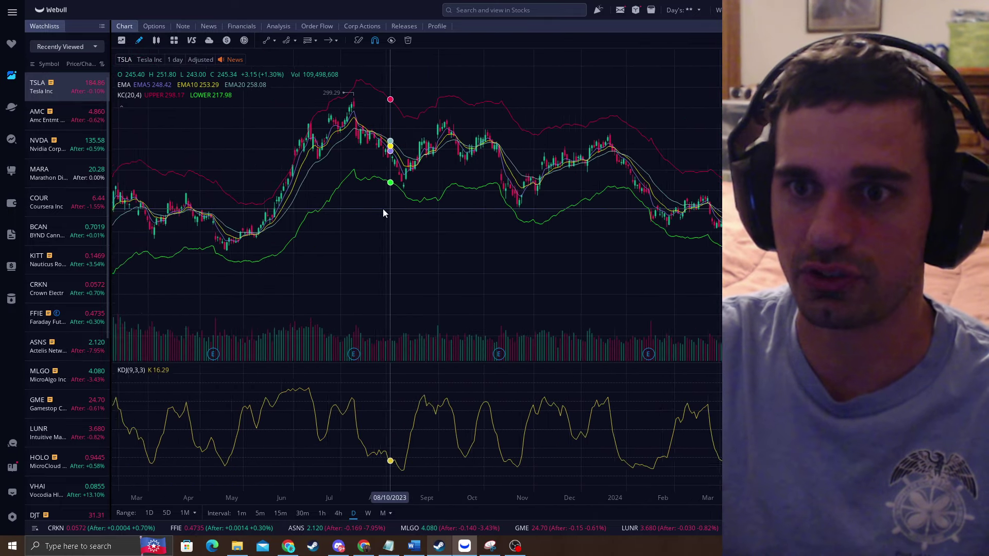
{"action": "scroll", "coordinate": [476, 221], "scroll_direction": "up", "scroll_amount": 4}
{"action": "left_click_drag", "start_coordinate": [493, 229], "coordinate": [306, 204]}
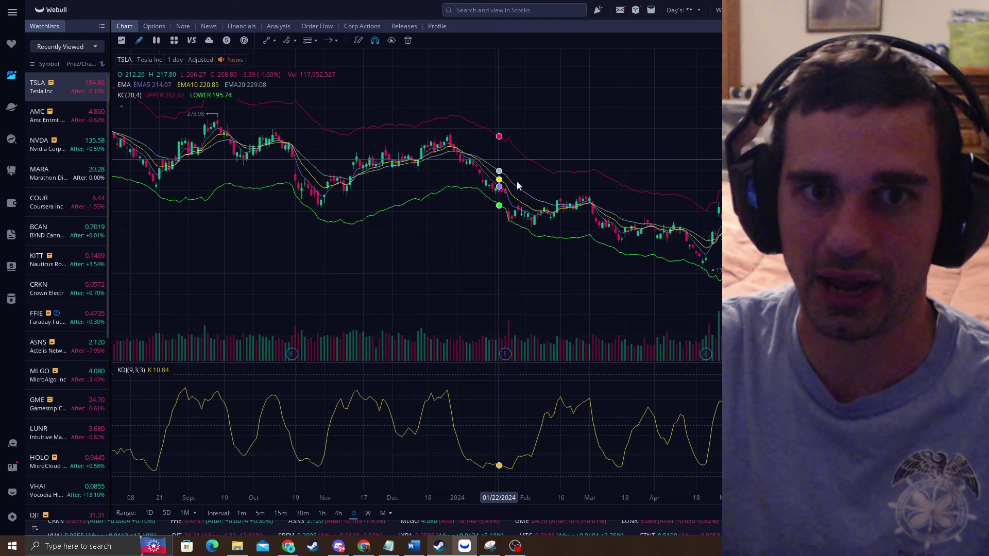
{"action": "left_click_drag", "start_coordinate": [737, 218], "coordinate": [567, 225]}
{"action": "left_click_drag", "start_coordinate": [649, 230], "coordinate": [620, 231]}
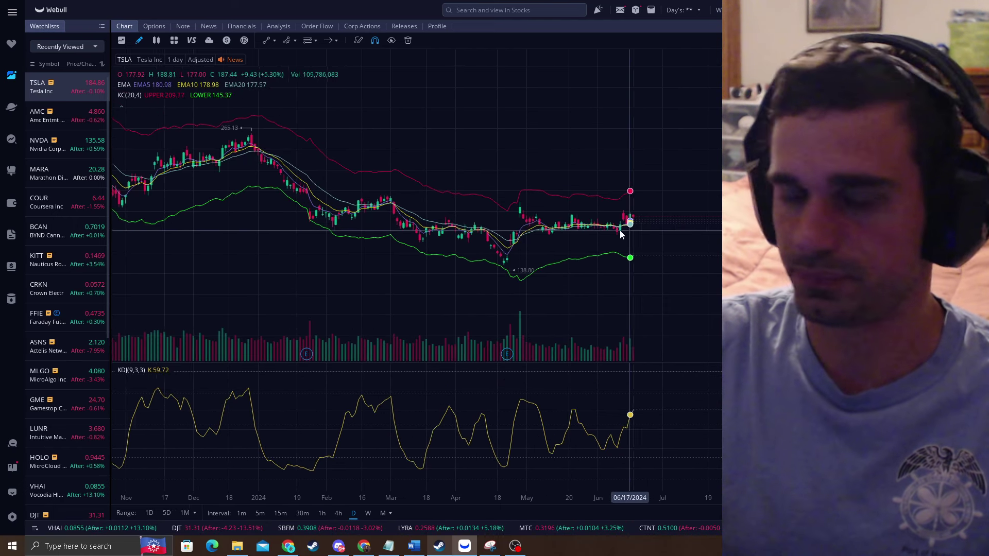
{"action": "scroll", "coordinate": [676, 233], "scroll_direction": "up", "scroll_amount": 5}
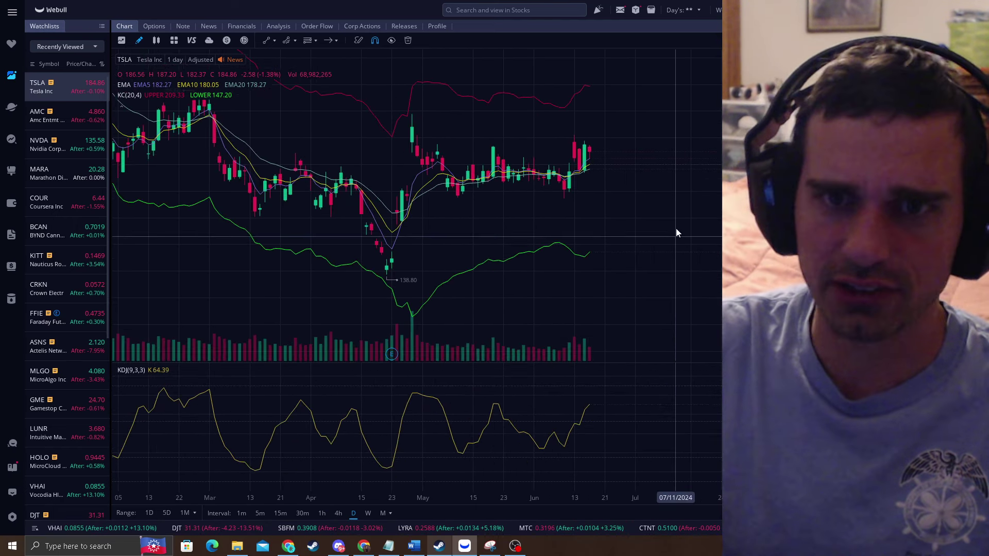
{"action": "left_click_drag", "start_coordinate": [662, 198], "coordinate": [666, 237]}
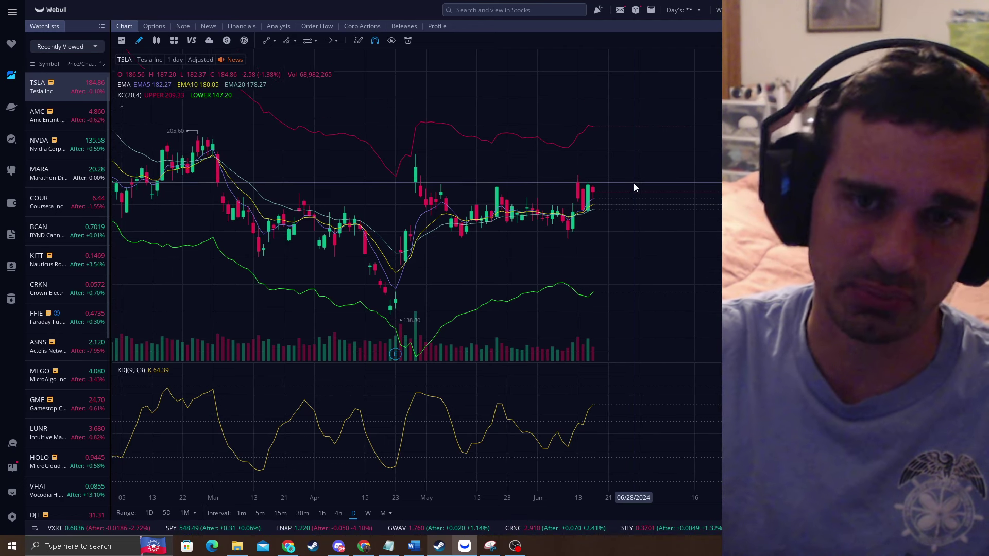
{"action": "left_click_drag", "start_coordinate": [629, 170], "coordinate": [678, 166]}
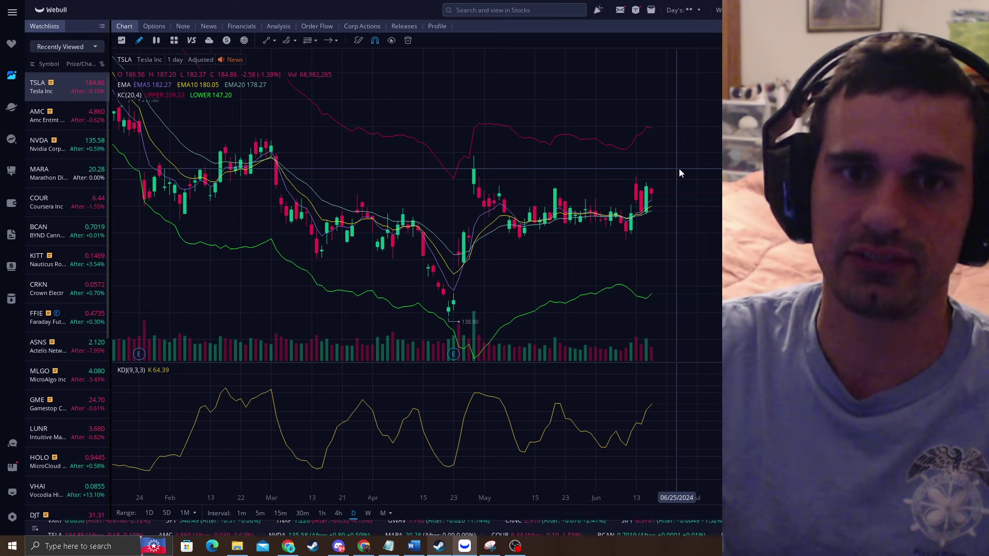
Place an upward-angled arrow pointing at the April 2024 low of 138.80 at the lower Keltner band.
{"action": "left_click_drag", "start_coordinate": [464, 178], "coordinate": [651, 181]}
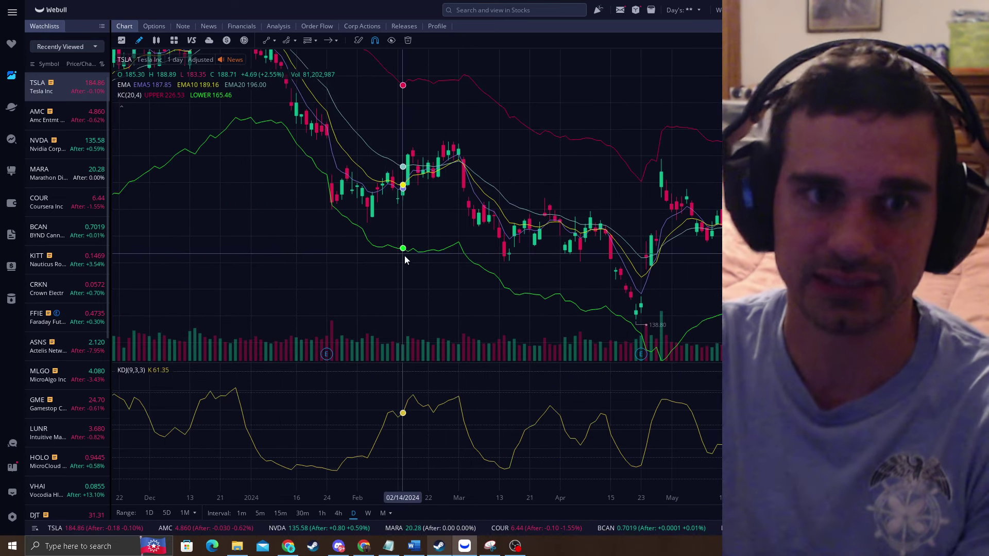
{"action": "left_click_drag", "start_coordinate": [669, 227], "coordinate": [585, 228]}
{"action": "scroll", "coordinate": [690, 229], "scroll_direction": "up", "scroll_amount": 3}
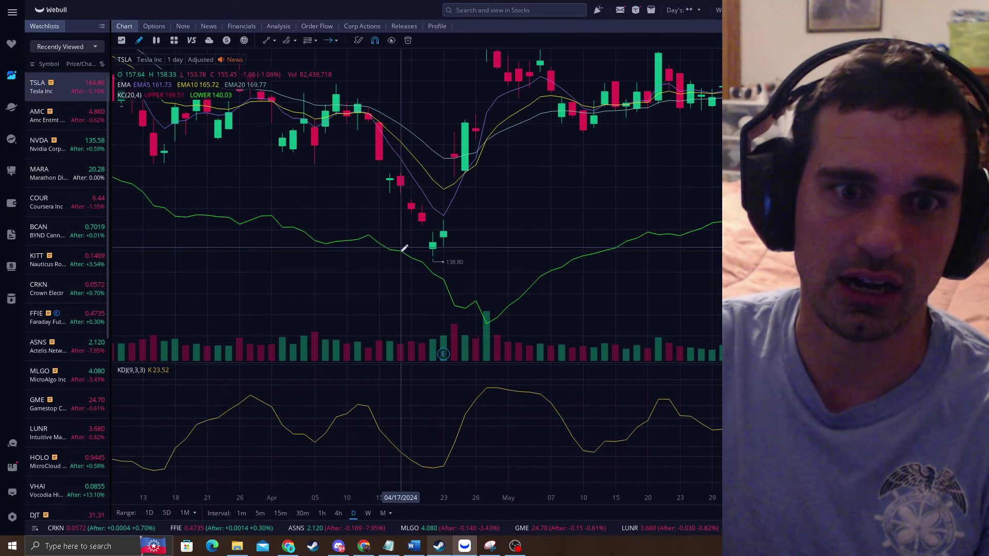
{"action": "left_click", "coordinate": [571, 258]}
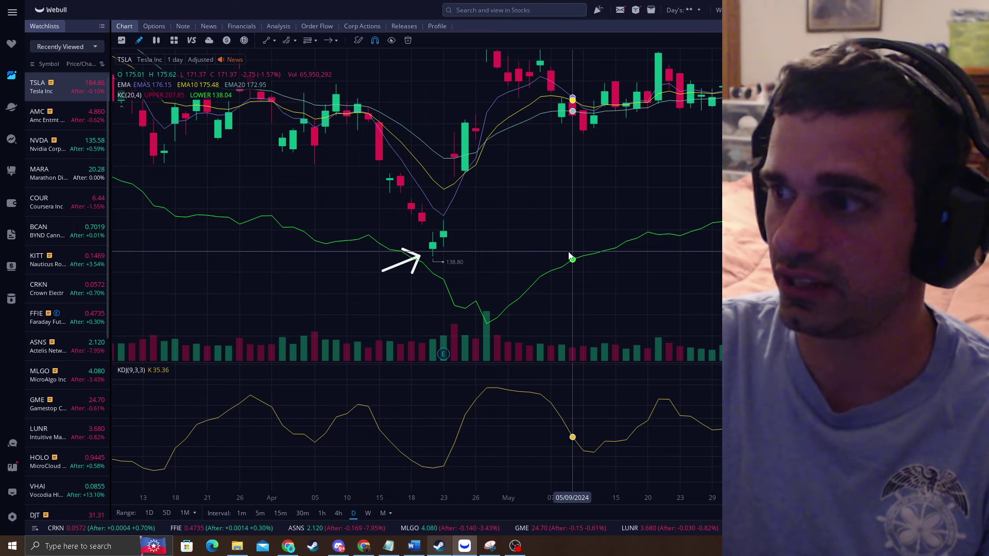
Examine the rebound from the April 2024 low up to the 198.87 high, and delete the arrow at the low.
{"action": "left_click_drag", "start_coordinate": [587, 251], "coordinate": [544, 241]}
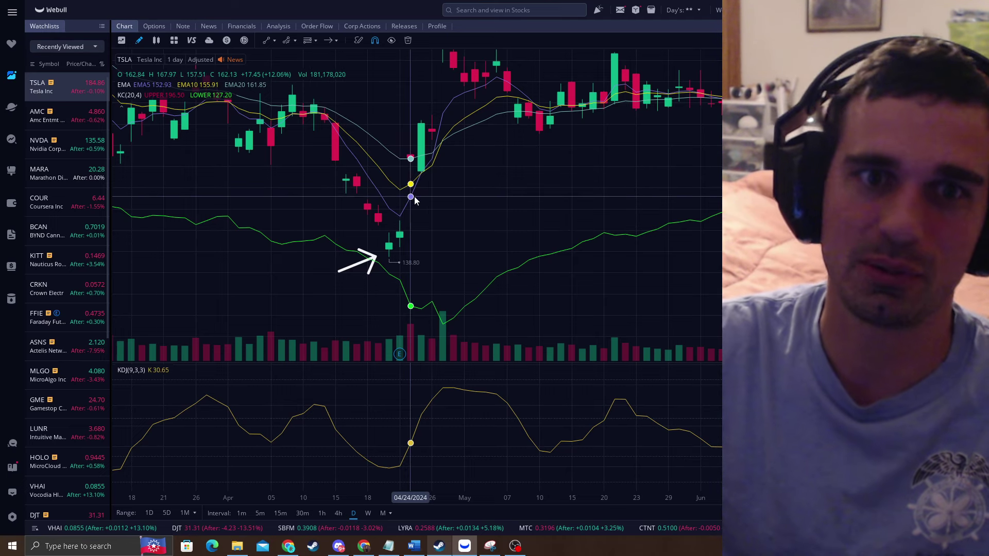
{"action": "left_click_drag", "start_coordinate": [431, 149], "coordinate": [442, 228]}
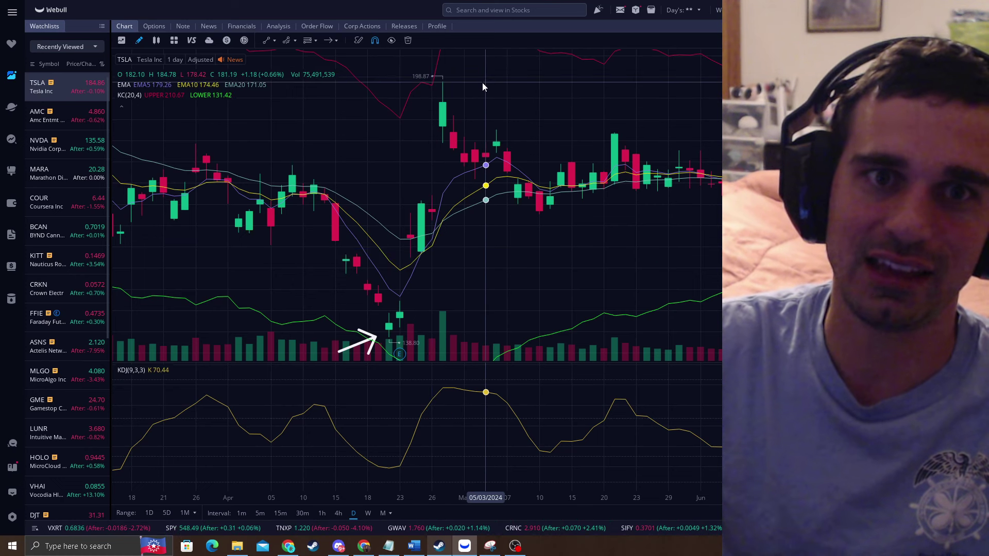
{"action": "left_click_drag", "start_coordinate": [473, 259], "coordinate": [524, 272]}
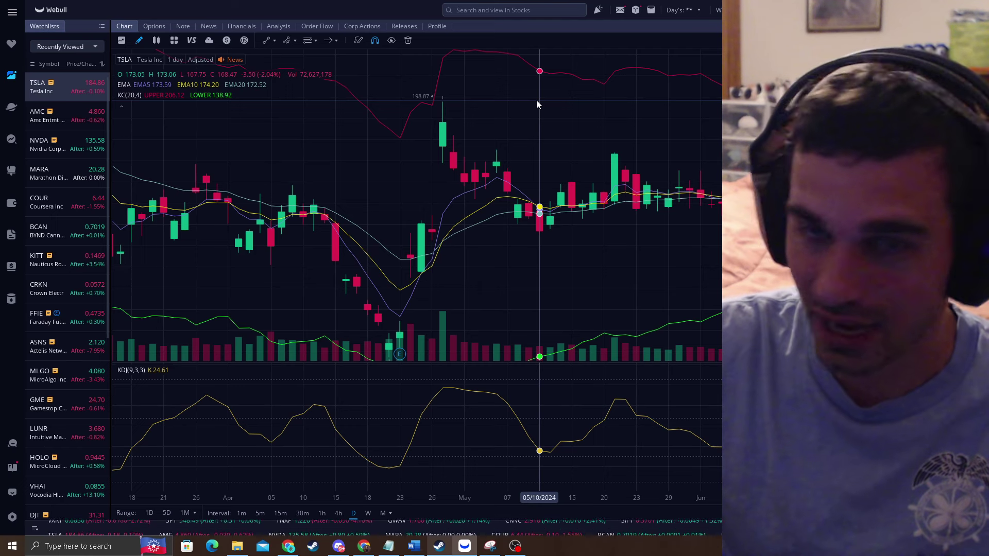
{"action": "left_click_drag", "start_coordinate": [514, 258], "coordinate": [517, 169]}
{"action": "scroll", "coordinate": [517, 169], "scroll_direction": "down", "scroll_amount": 3}
{"action": "scroll", "coordinate": [518, 174], "scroll_direction": "down", "scroll_amount": 2}
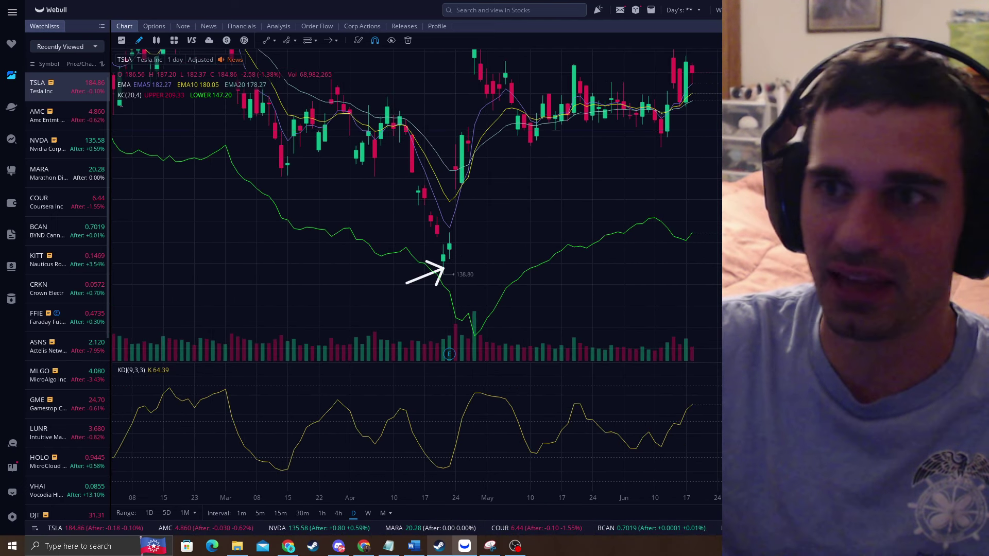
{"action": "left_click_drag", "start_coordinate": [731, 154], "coordinate": [732, 201]}
{"action": "mouse_move", "coordinate": [499, 239]}
{"action": "left_mouse_down"}
{"action": "mouse_move", "coordinate": [384, 250]}
{"action": "mouse_move", "coordinate": [389, 90]}
{"action": "left_mouse_up"}
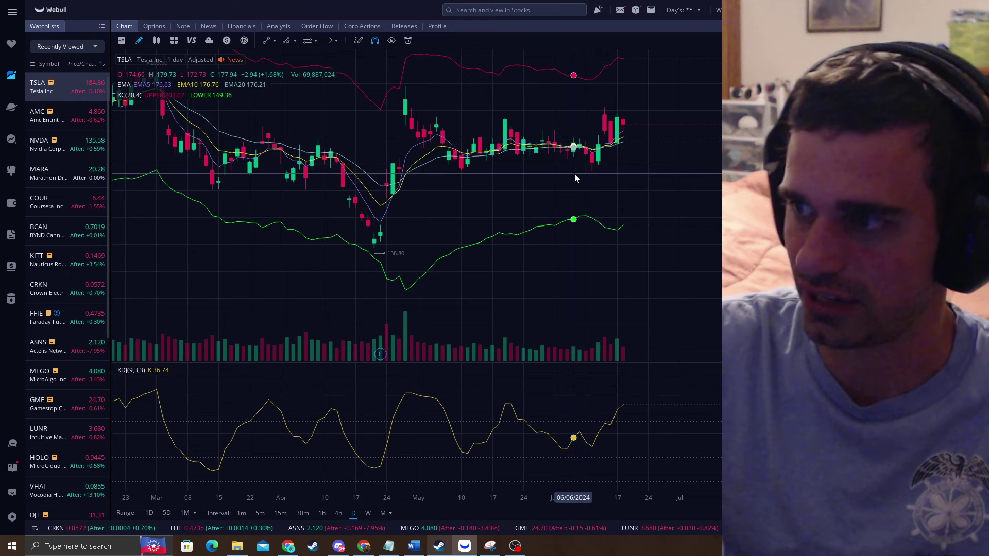
Examine the TSLA daily decline from November 2023 through the April 2024 low against the Keltner bands.
{"action": "left_click_drag", "start_coordinate": [573, 178], "coordinate": [554, 221]}
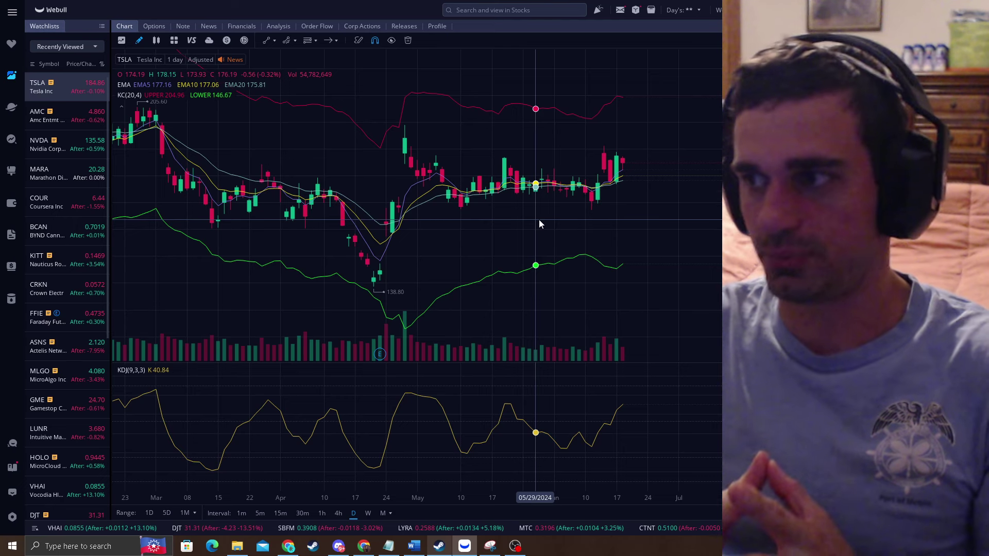
{"action": "scroll", "coordinate": [538, 212], "scroll_direction": "down", "scroll_amount": 2}
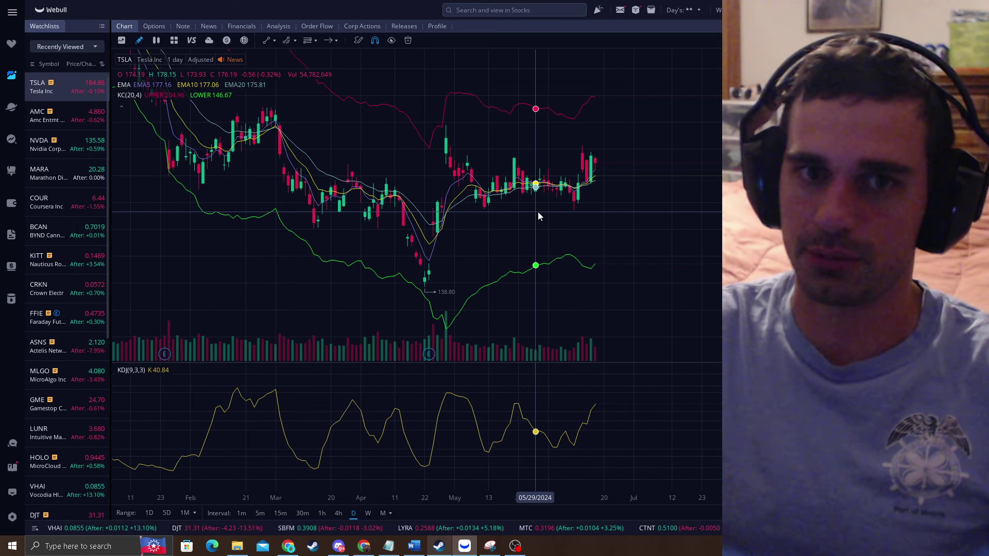
{"action": "left_click_drag", "start_coordinate": [336, 223], "coordinate": [491, 278]}
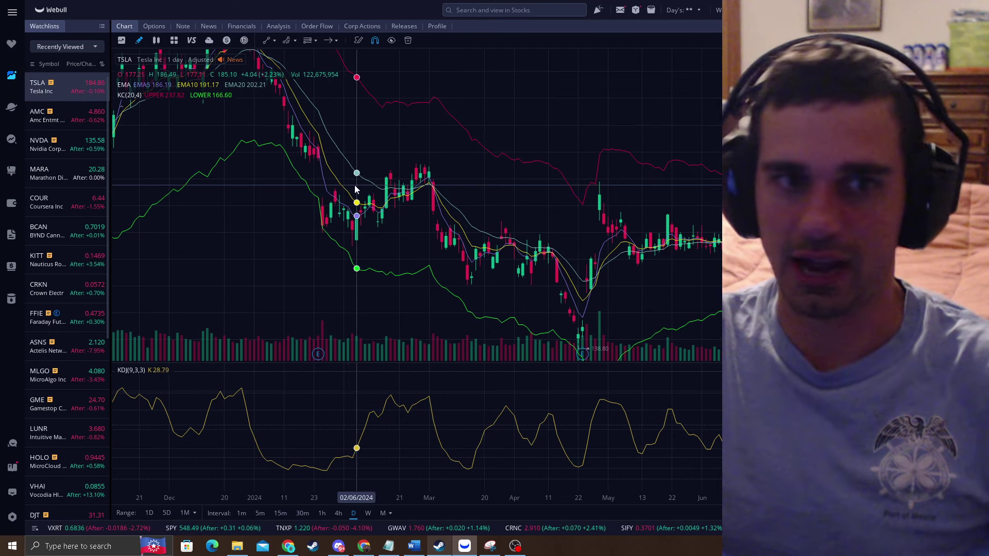
{"action": "scroll", "coordinate": [424, 144], "scroll_direction": "left", "scroll_amount": 4}
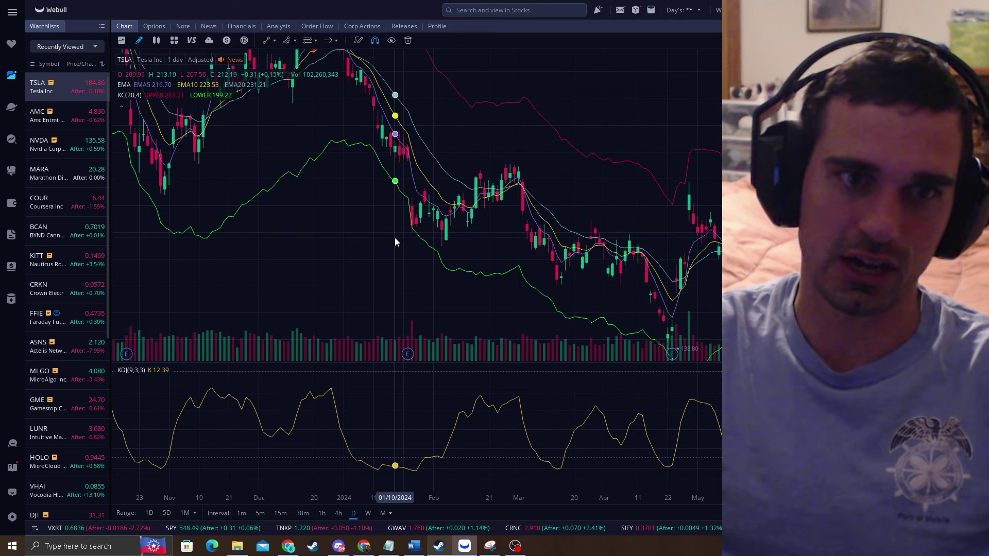
{"action": "scroll", "coordinate": [394, 212], "scroll_direction": "right", "scroll_amount": 4}
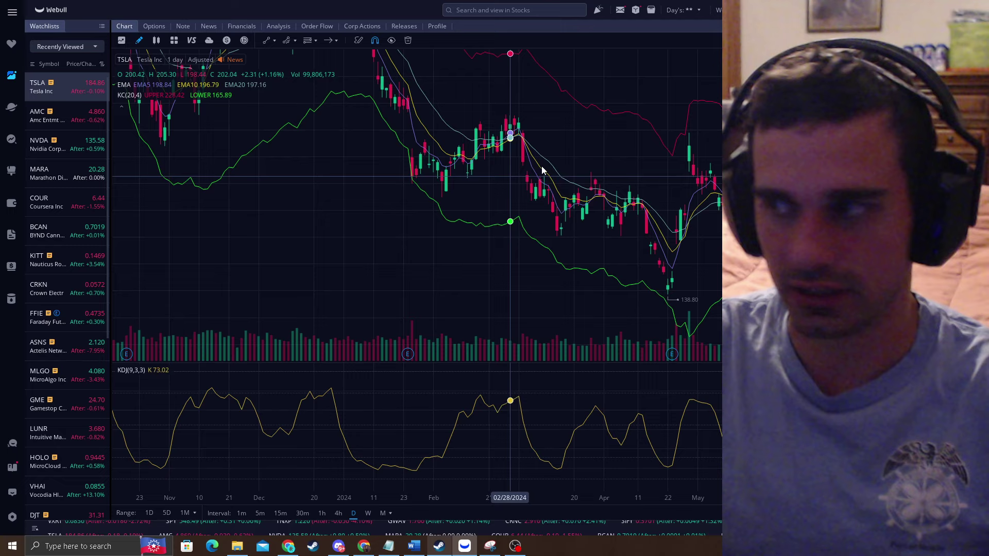
{"action": "scroll", "coordinate": [410, 214], "scroll_direction": "left", "scroll_amount": 3}
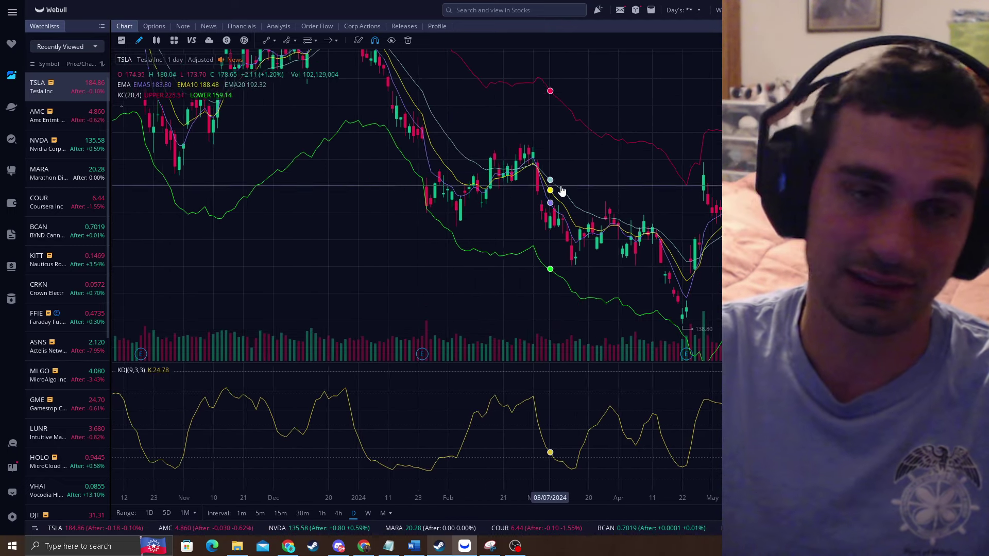
{"action": "scroll", "coordinate": [482, 189], "scroll_direction": "right", "scroll_amount": 8}
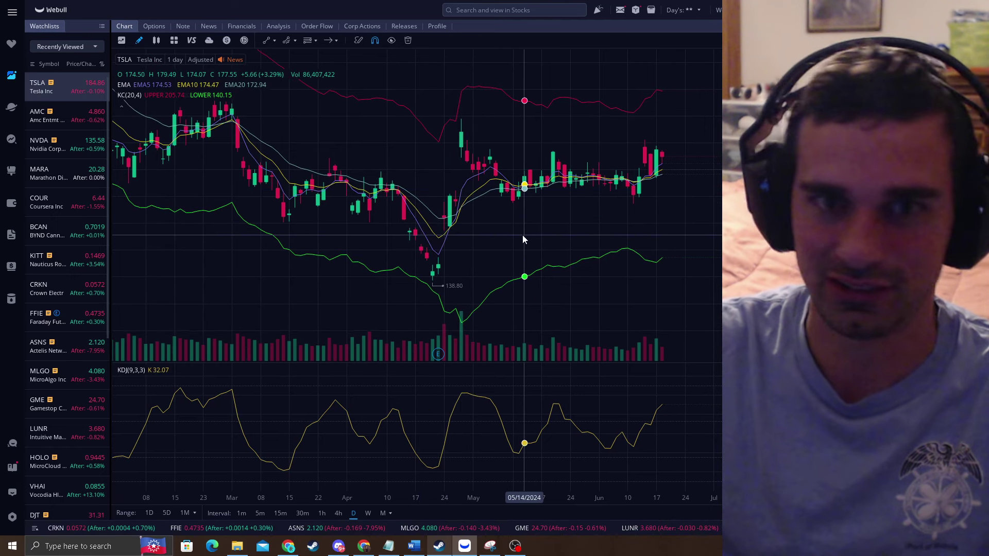
Examine the May and June 2024 candles relative to the upper Keltner band and the EMA lines.
{"action": "scroll", "coordinate": [536, 226], "scroll_direction": "down", "scroll_amount": 2}
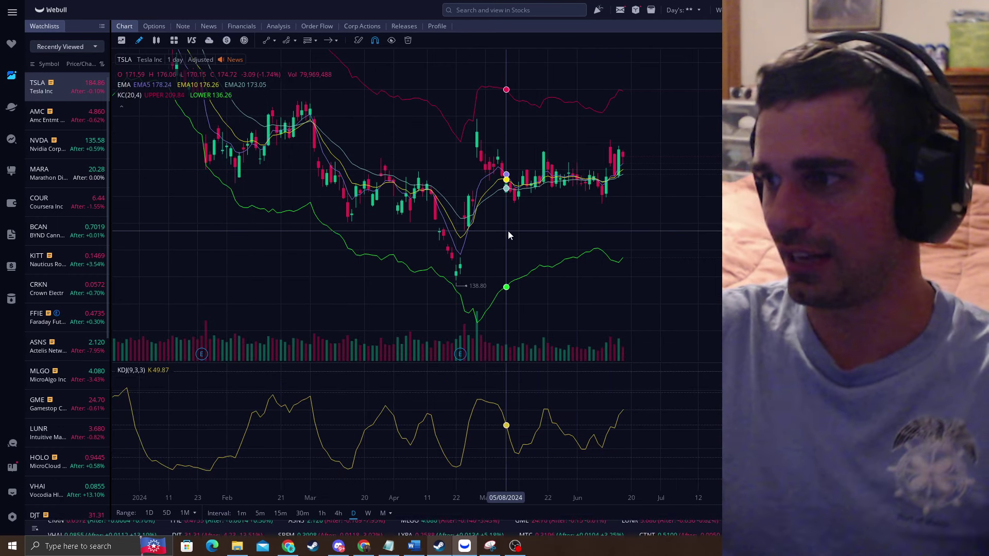
{"action": "scroll", "coordinate": [508, 234], "scroll_direction": "up", "scroll_amount": 2}
{"action": "scroll", "coordinate": [508, 233], "scroll_direction": "down", "scroll_amount": 1}
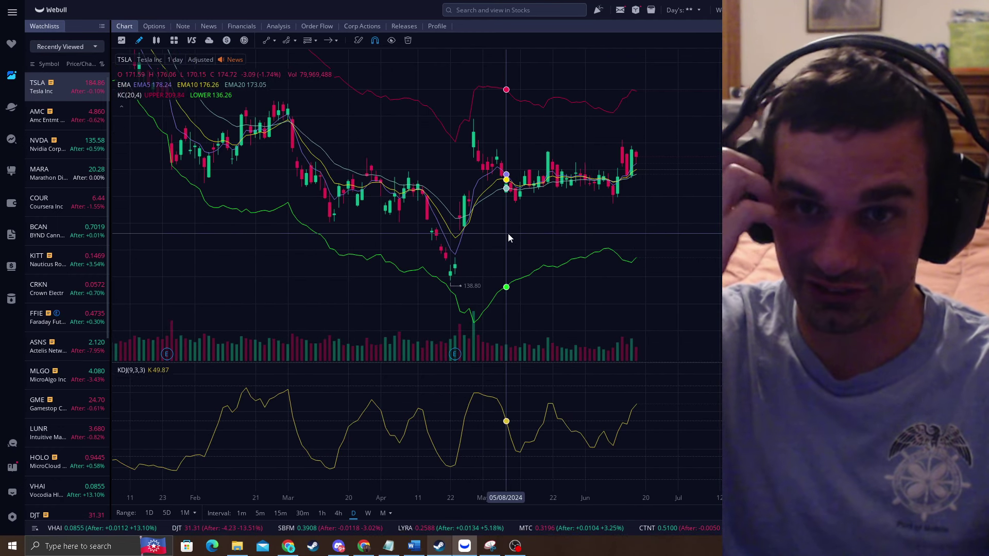
{"action": "scroll", "coordinate": [505, 219], "scroll_direction": "up", "scroll_amount": 2}
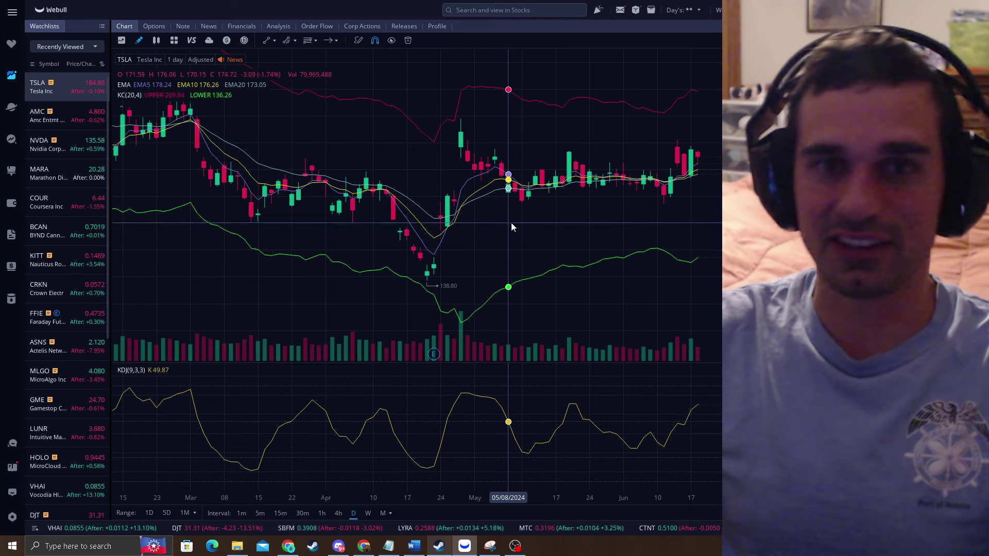
{"action": "left_click_drag", "start_coordinate": [561, 223], "coordinate": [526, 236]}
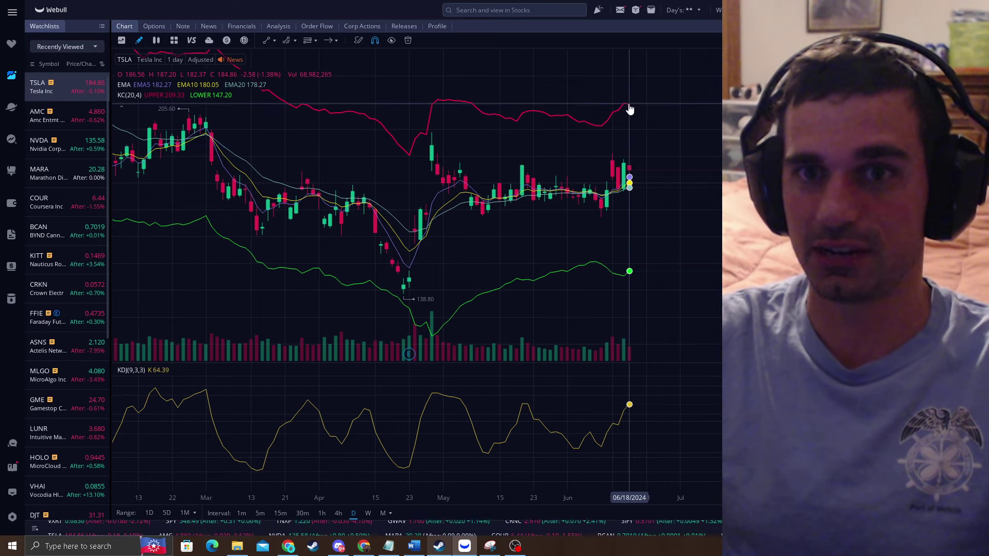
{"action": "scroll", "coordinate": [649, 110], "scroll_direction": "down", "scroll_amount": 2}
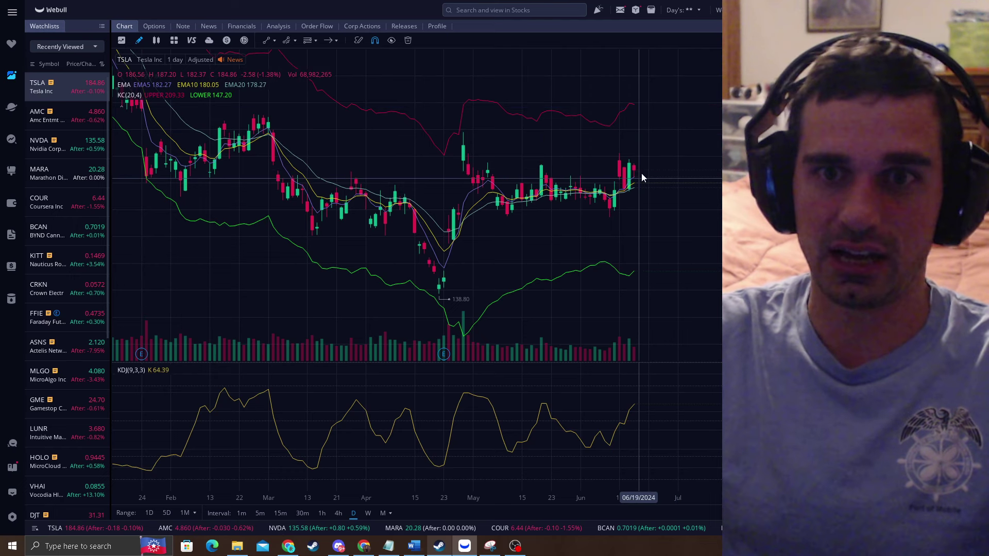
{"action": "scroll", "coordinate": [679, 155], "scroll_direction": "down", "scroll_amount": 3}
{"action": "scroll", "coordinate": [703, 185], "scroll_direction": "up", "scroll_amount": 3}
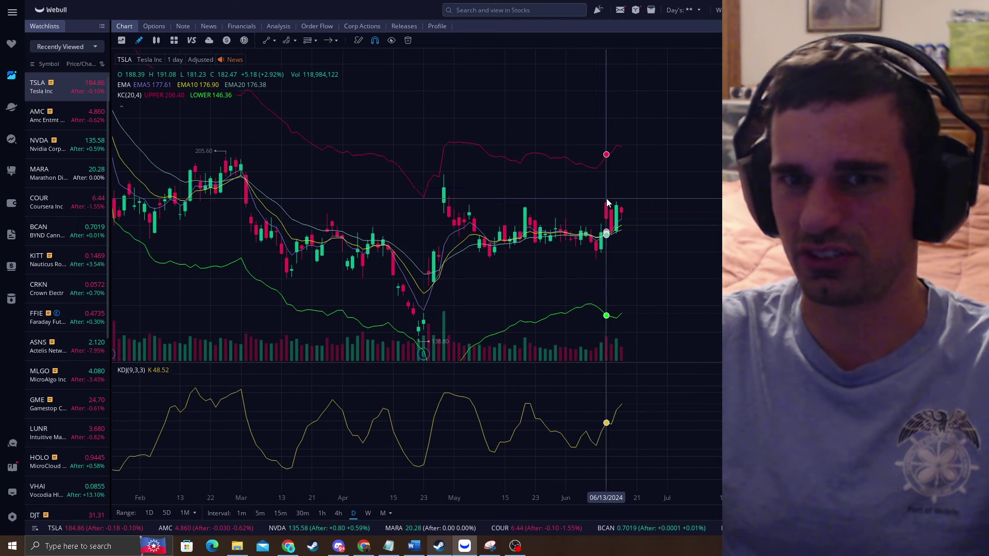
{"action": "left_click_drag", "start_coordinate": [607, 199], "coordinate": [650, 142]}
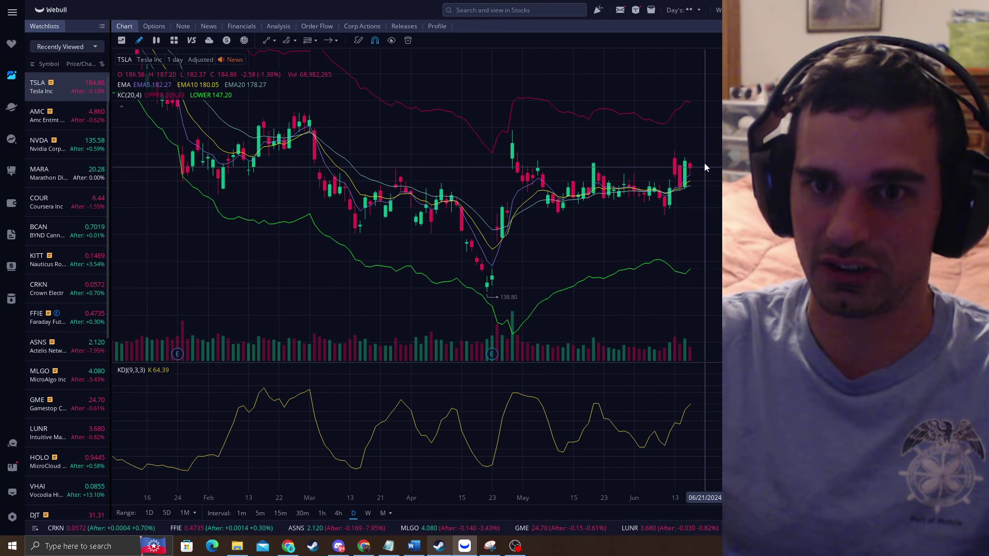
{"action": "left_click_drag", "start_coordinate": [730, 134], "coordinate": [622, 159]}
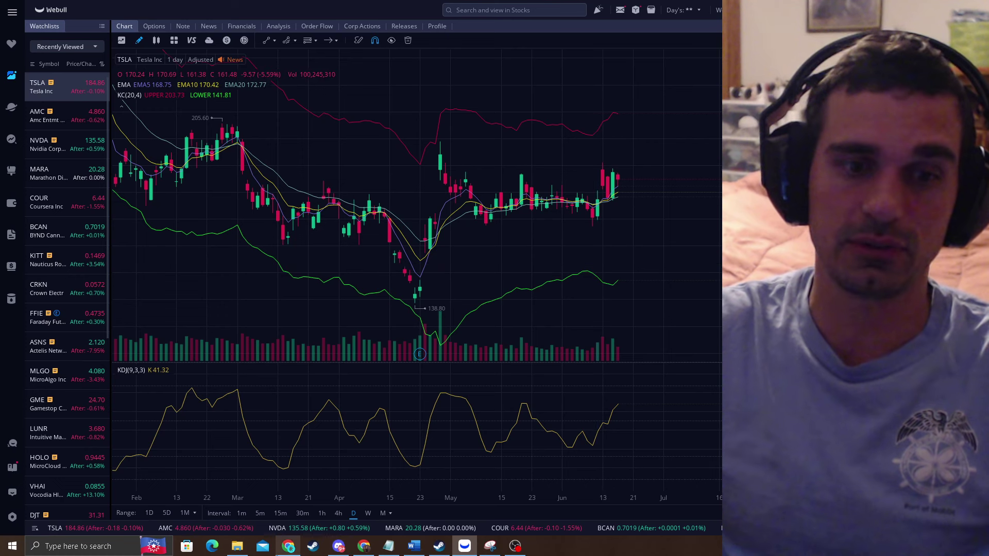
Switch to Discord and view the Reversal Trading server's free-chat, how-to-subscribe and avoid-scammers channels.
{"action": "left_click", "coordinate": [339, 547]}
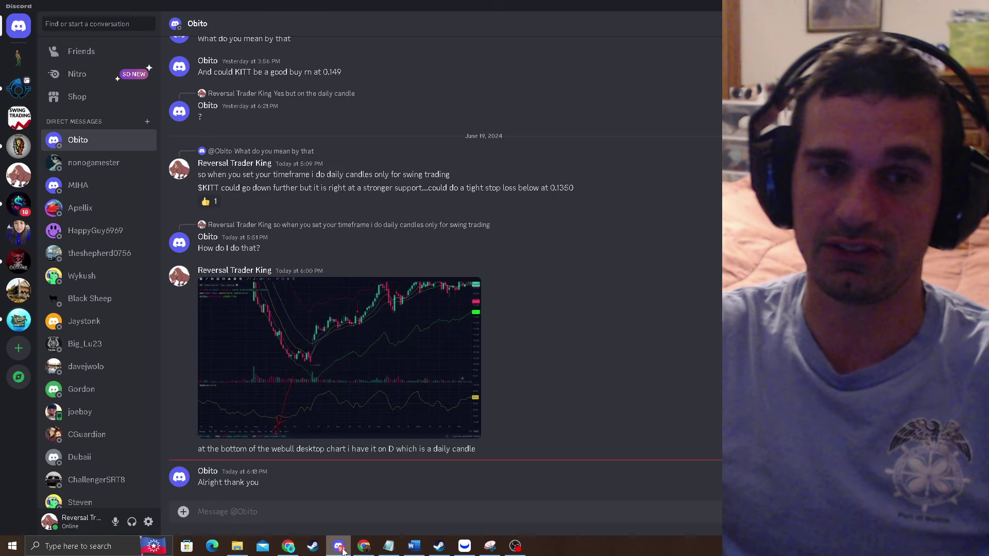
{"action": "left_click", "coordinate": [18, 175]}
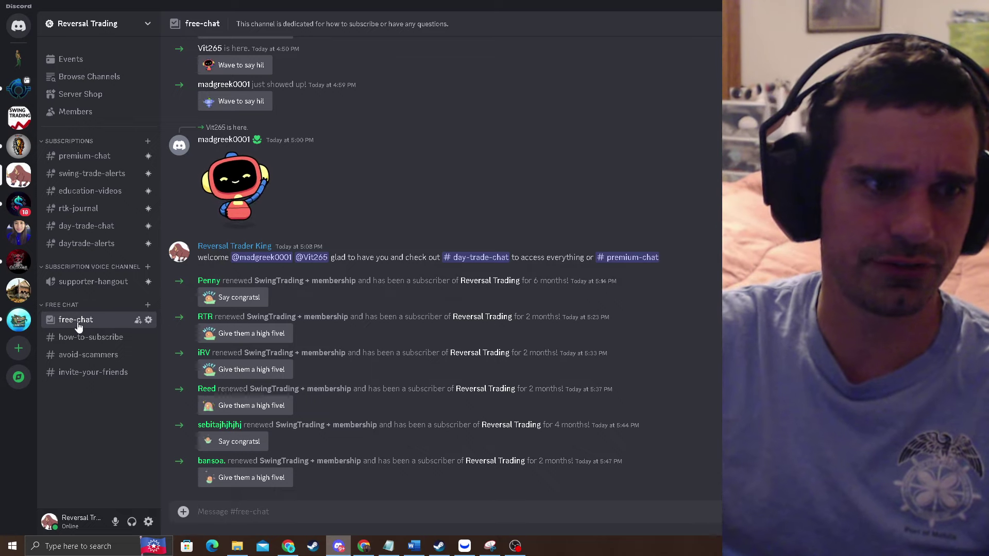
{"action": "left_click", "coordinate": [74, 339]}
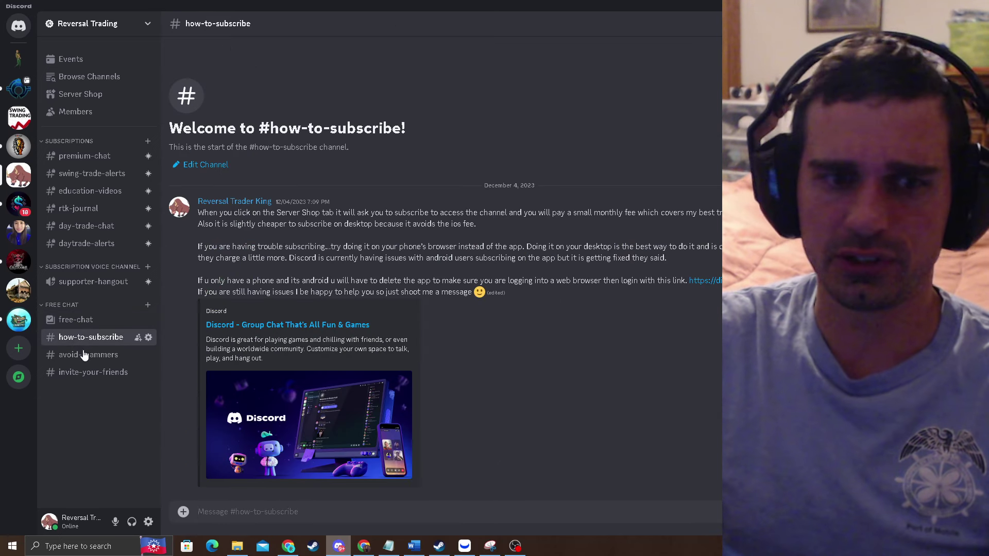
{"action": "left_click", "coordinate": [86, 357]}
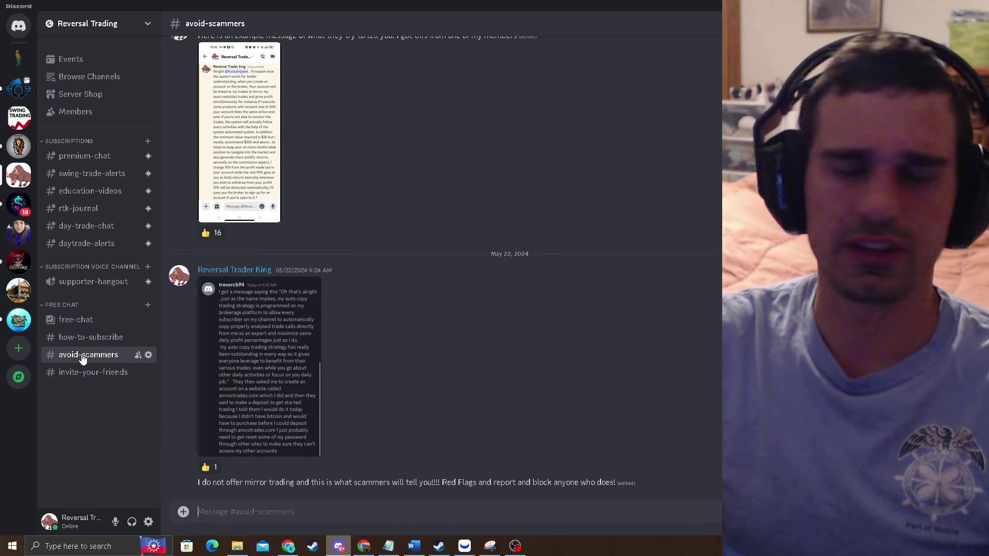
{"action": "left_click", "coordinate": [95, 319]}
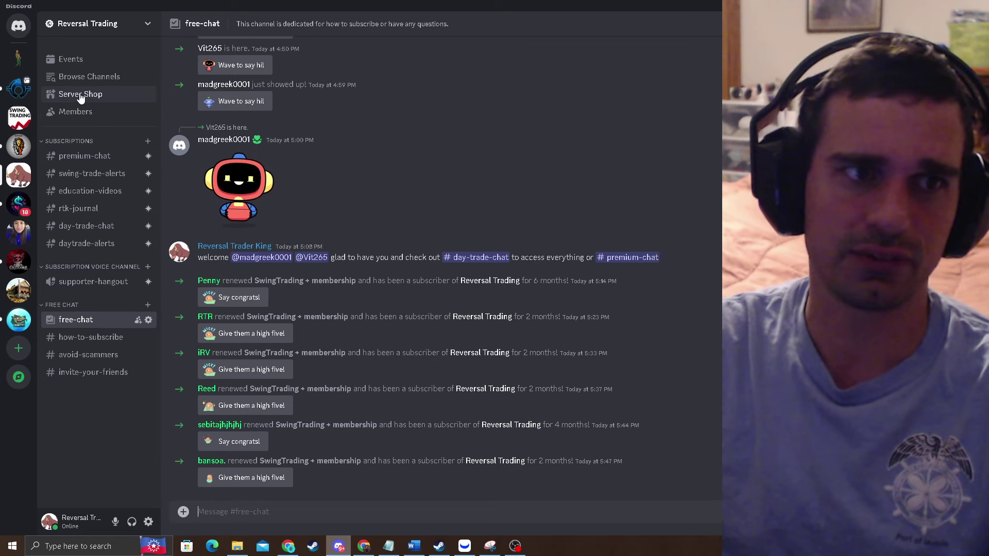
Review the subscription plans in the Server Shop, and view the premium-chat and free-chat channels.
{"action": "left_click", "coordinate": [82, 96]}
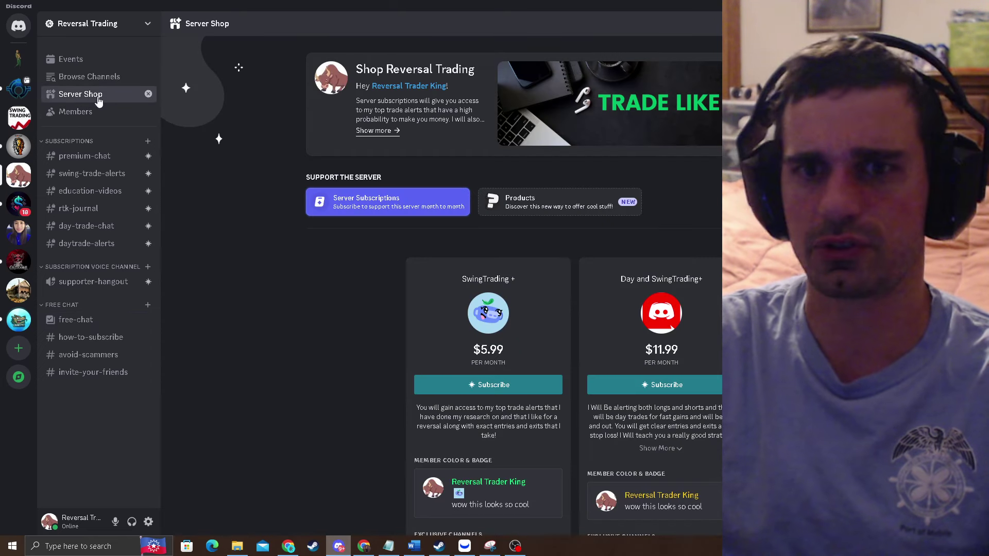
{"action": "scroll", "coordinate": [455, 295], "scroll_direction": "down", "scroll_amount": 2}
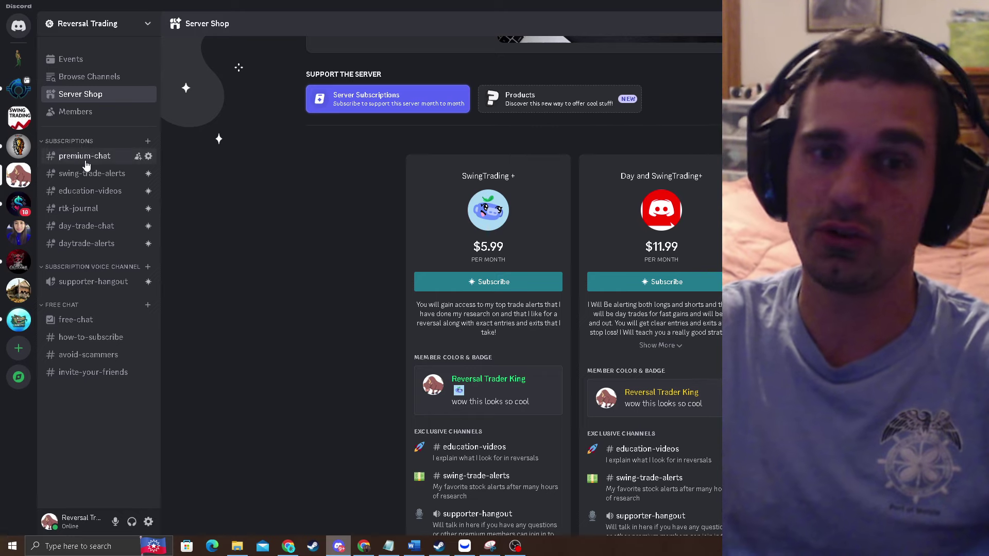
{"action": "left_click", "coordinate": [81, 163]}
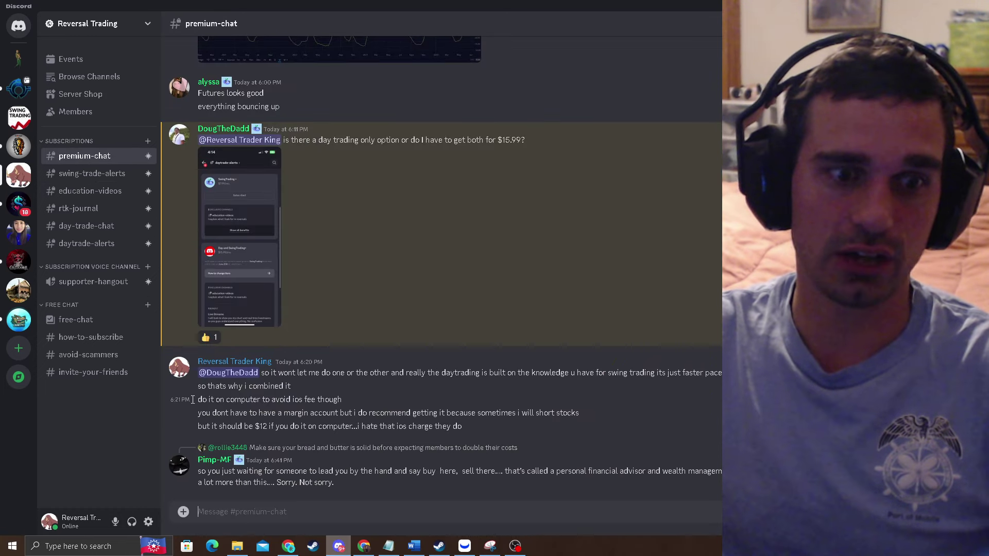
{"action": "left_click", "coordinate": [82, 321]}
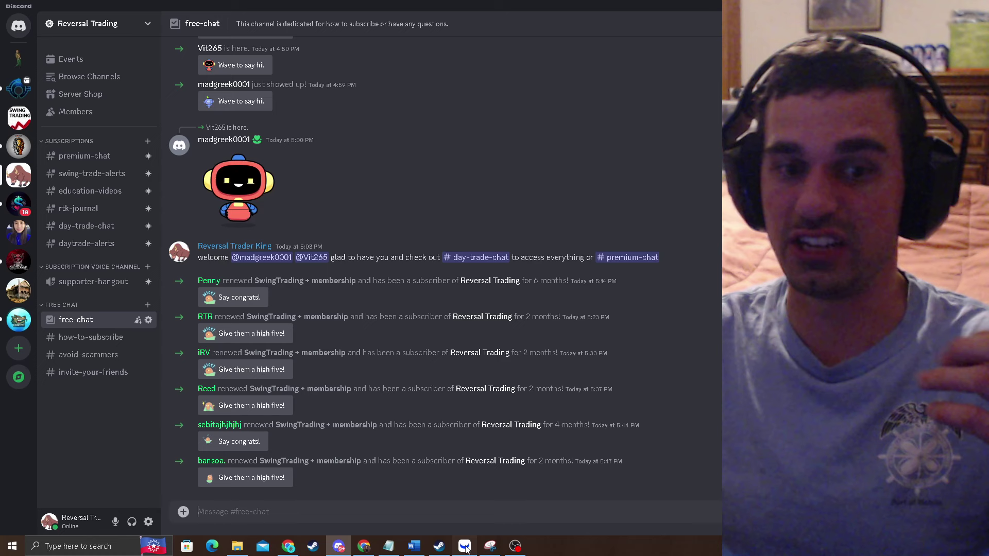
Switch back to Webull and examine the TSLA daily chart from June 2024 back to early 2023.
{"action": "key", "text": "alt+Tab"}
{"action": "left_click_drag", "start_coordinate": [644, 268], "coordinate": [714, 264]}
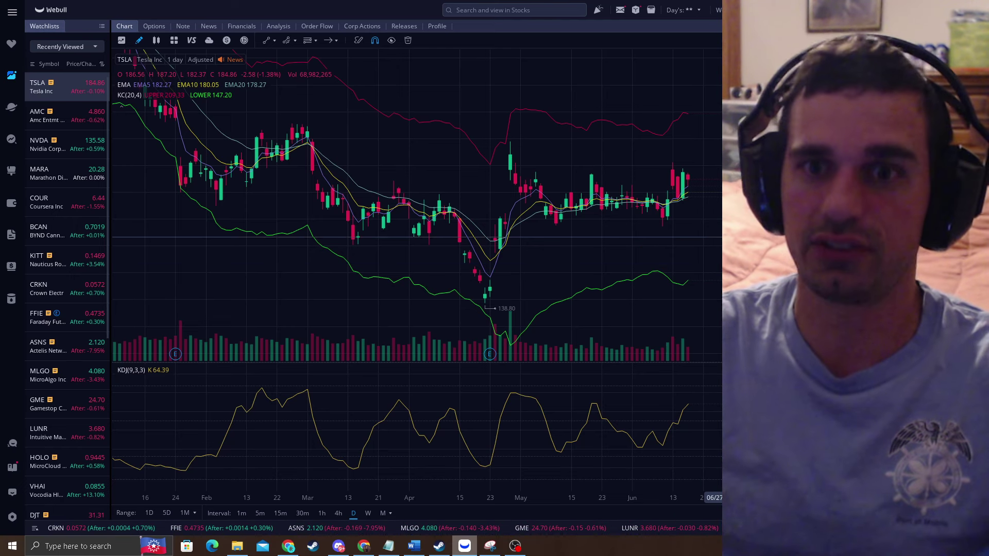
{"action": "scroll", "coordinate": [721, 237], "scroll_direction": "down", "scroll_amount": 2}
{"action": "left_click_drag", "start_coordinate": [721, 237], "coordinate": [720, 274]}
{"action": "scroll", "coordinate": [552, 145], "scroll_direction": "down", "scroll_amount": 2}
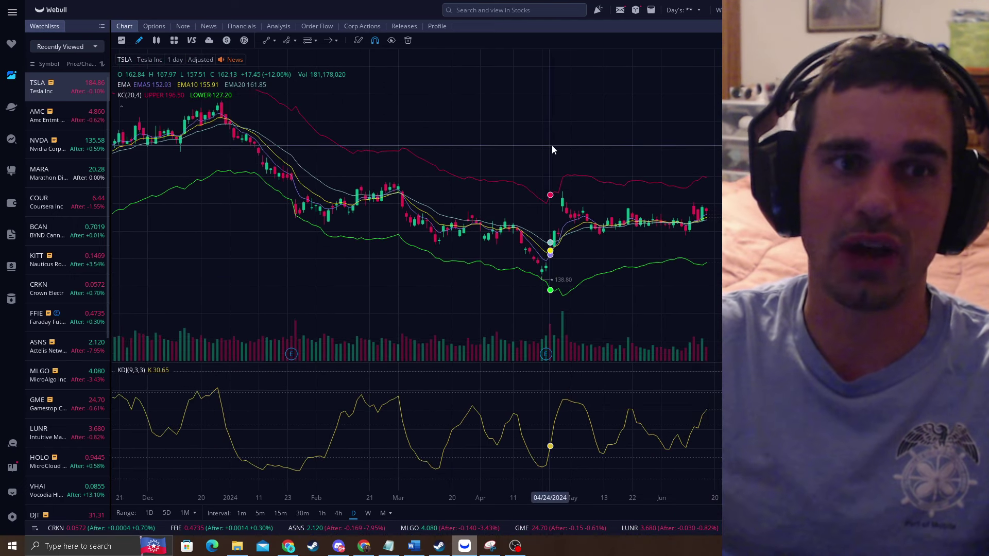
{"action": "scroll", "coordinate": [552, 145], "scroll_direction": "down", "scroll_amount": 2}
{"action": "left_click_drag", "start_coordinate": [511, 106], "coordinate": [611, 110]}
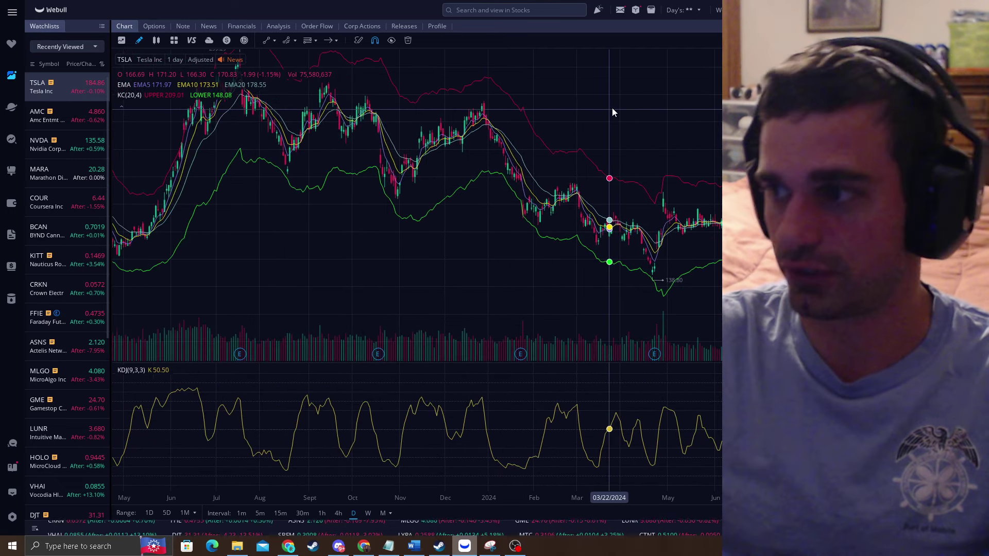
{"action": "scroll", "coordinate": [454, 181], "scroll_direction": "up", "scroll_amount": 2}
{"action": "left_click_drag", "start_coordinate": [410, 257], "coordinate": [565, 266]}
Place a horizontal arrow pointing at the mid-June 2023 swing high near the upper Keltner band.
{"action": "left_click_drag", "start_coordinate": [385, 111], "coordinate": [308, 48]}
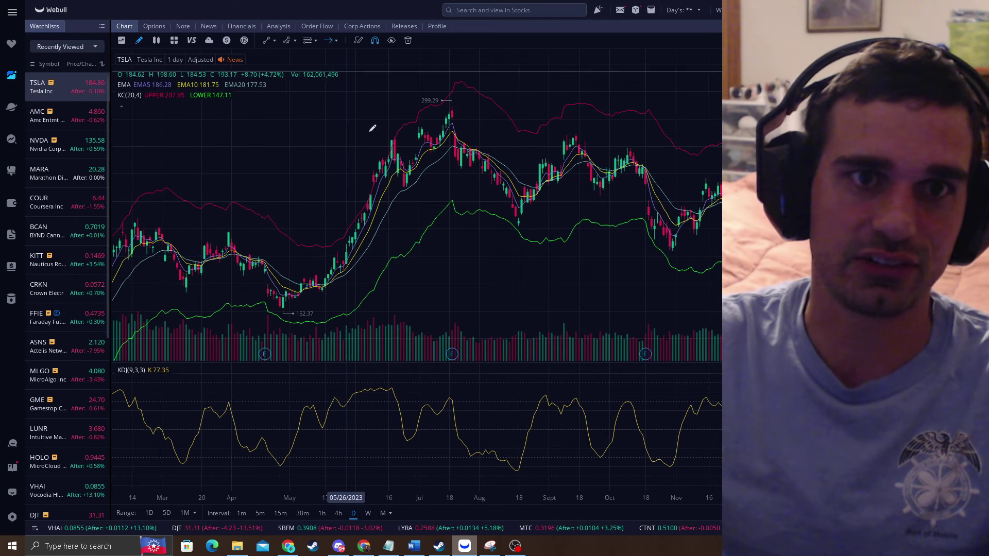
{"action": "left_click_drag", "start_coordinate": [335, 119], "coordinate": [387, 170]}
{"action": "left_click_drag", "start_coordinate": [468, 237], "coordinate": [298, 233]}
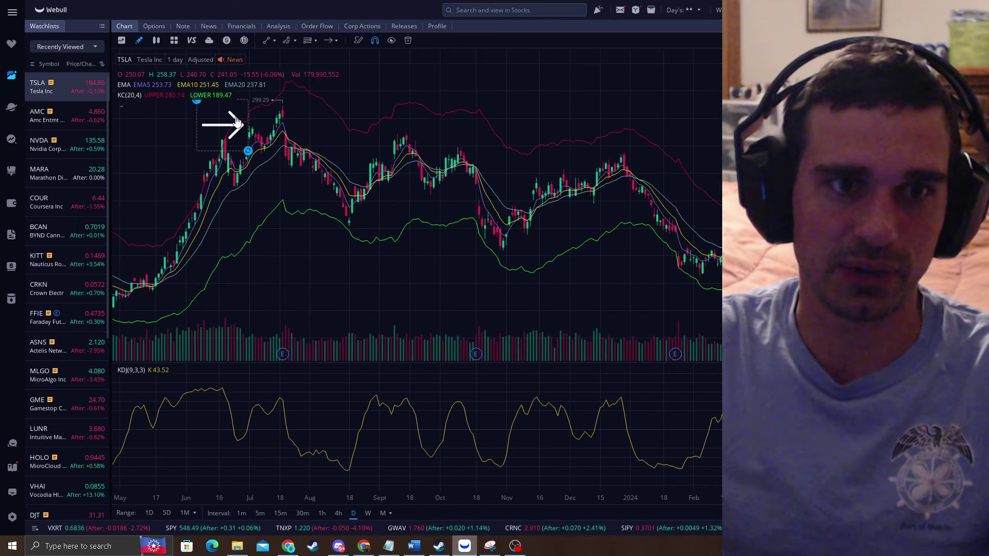
{"action": "left_click_drag", "start_coordinate": [233, 152], "coordinate": [339, 179]}
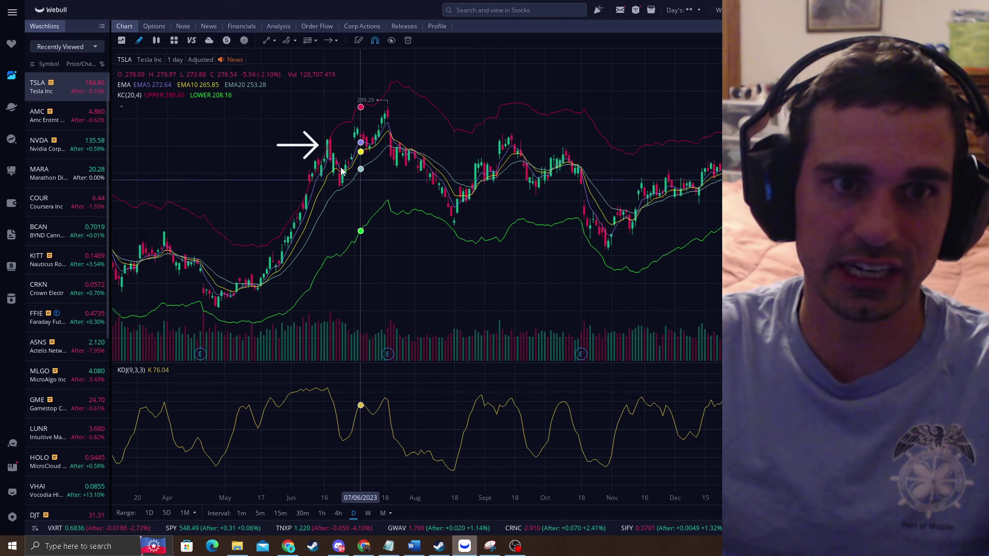
{"action": "mouse_move", "coordinate": [385, 227]}
{"action": "left_mouse_down"}
{"action": "mouse_move", "coordinate": [468, 232]}
{"action": "mouse_move", "coordinate": [399, 232]}
{"action": "left_mouse_up"}
{"action": "scroll", "coordinate": [455, 230], "scroll_direction": "up", "scroll_amount": 3}
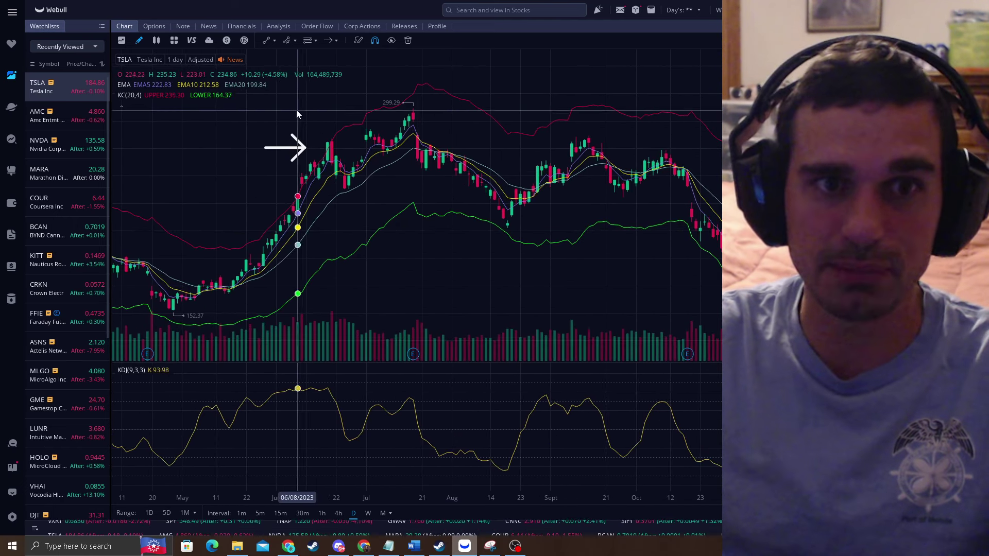
Move the arrow to point at the August 2023 low at the lower Keltner band.
{"action": "left_click", "coordinate": [297, 146]}
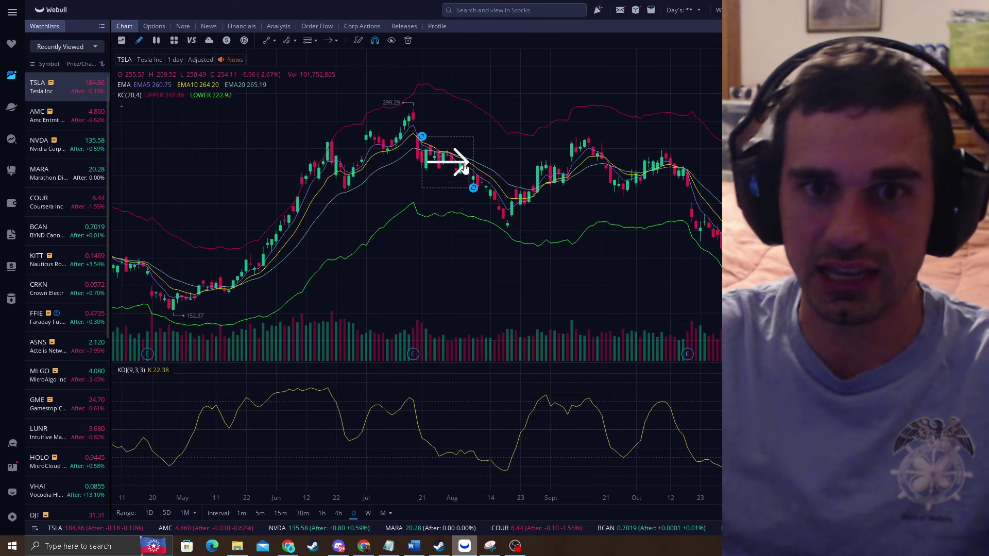
{"action": "left_click_drag", "start_coordinate": [493, 221], "coordinate": [493, 228]}
{"action": "left_click_drag", "start_coordinate": [618, 258], "coordinate": [507, 257]}
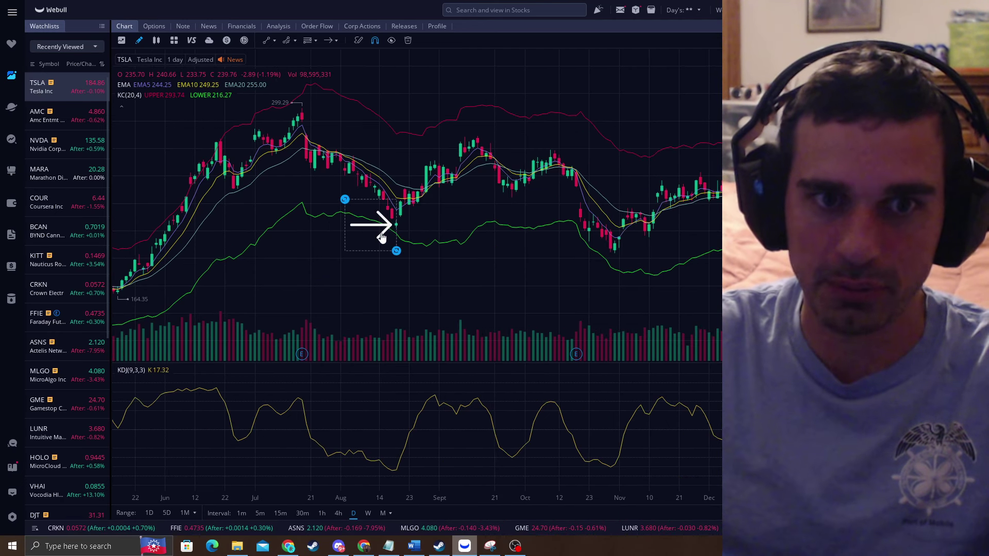
Move the arrow to the late-July 2023 candles at the EMAs, and on to the September 2023 swing high.
{"action": "mouse_move", "coordinate": [295, 170]}
{"action": "left_mouse_down"}
{"action": "mouse_move", "coordinate": [308, 152]}
{"action": "mouse_move", "coordinate": [230, 193]}
{"action": "left_mouse_up"}
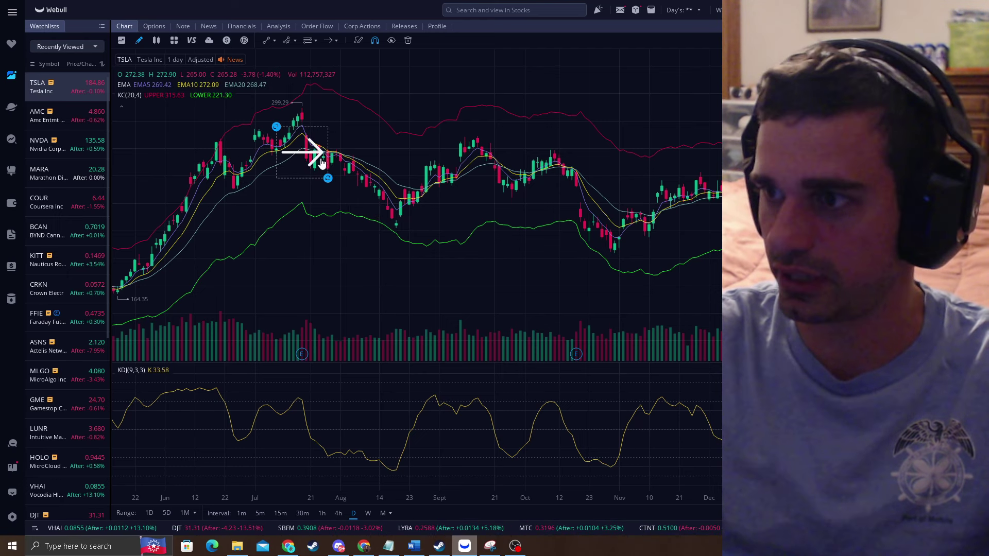
{"action": "mouse_move", "coordinate": [320, 162]}
{"action": "left_mouse_down"}
{"action": "mouse_move", "coordinate": [369, 274]}
{"action": "mouse_move", "coordinate": [302, 174]}
{"action": "left_mouse_up"}
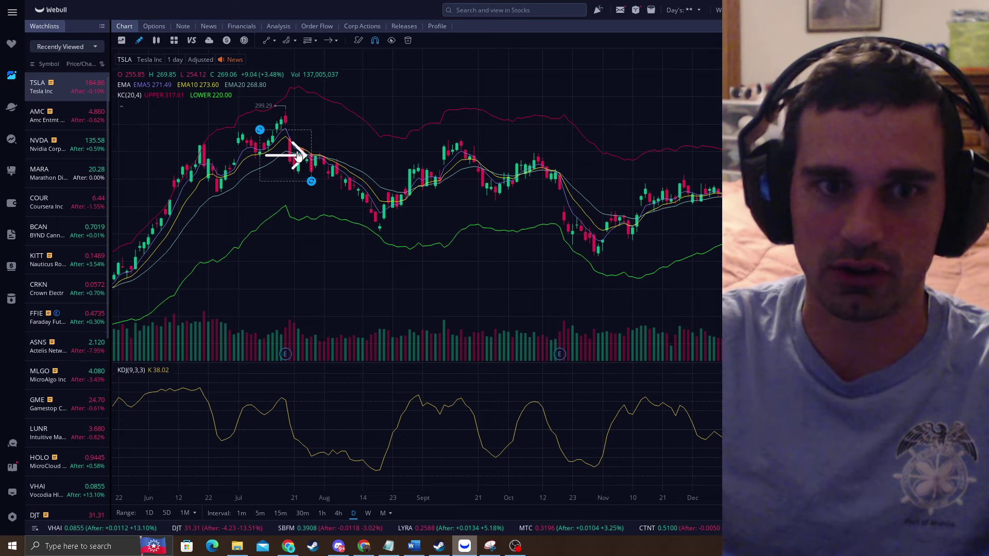
{"action": "left_click_drag", "start_coordinate": [360, 226], "coordinate": [369, 229]}
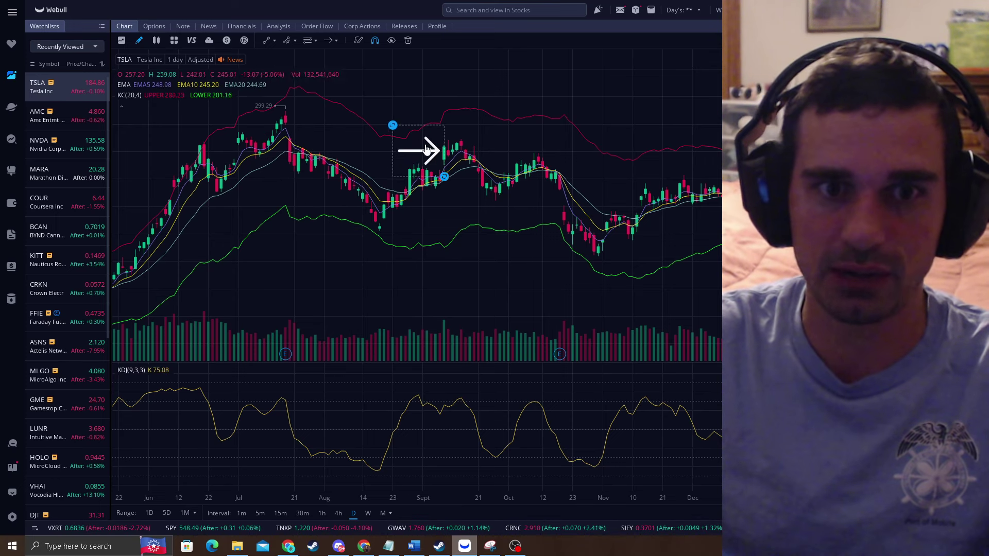
Move the arrow to the late-January 2024 low at the lower Keltner band, and on to the early-March 2024 high.
{"action": "left_click_drag", "start_coordinate": [426, 150], "coordinate": [357, 143]}
{"action": "left_click_drag", "start_coordinate": [584, 249], "coordinate": [383, 195]}
{"action": "left_click_drag", "start_coordinate": [533, 189], "coordinate": [558, 197]}
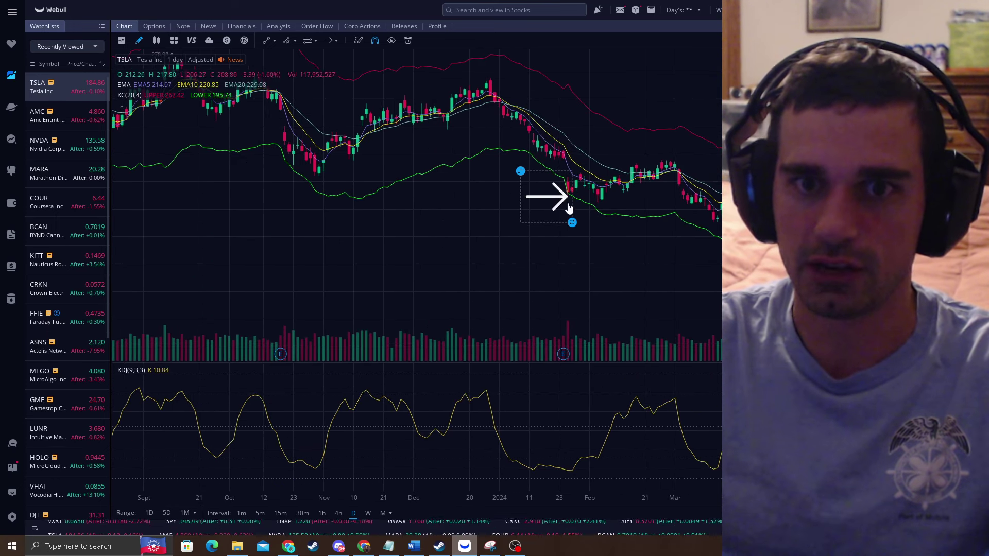
{"action": "scroll", "coordinate": [592, 254], "scroll_direction": "up", "scroll_amount": 4}
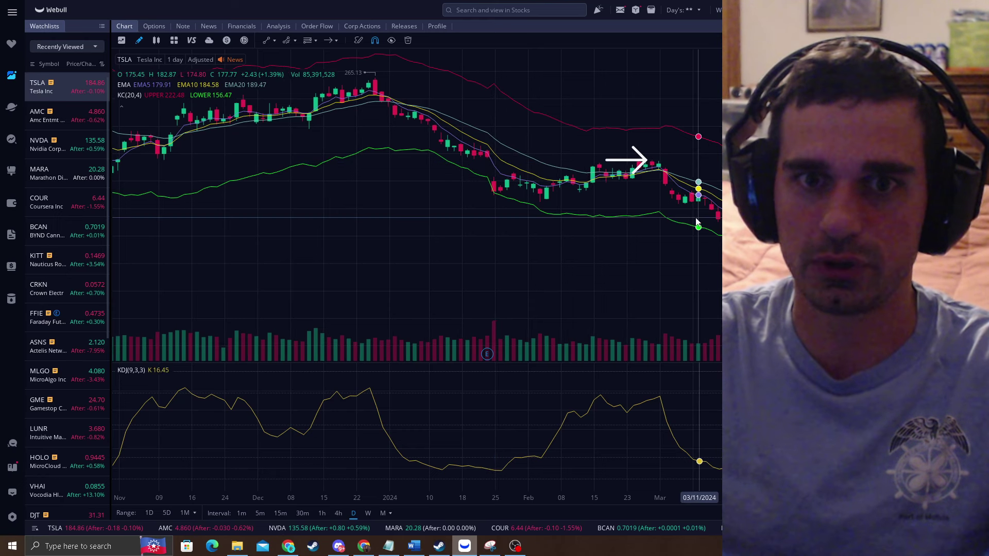
Move the arrow to point at the April 2024 low near the lower Keltner band.
{"action": "left_click_drag", "start_coordinate": [674, 219], "coordinate": [441, 198]}
{"action": "scroll", "coordinate": [438, 195], "scroll_direction": "down", "scroll_amount": 2}
{"action": "left_click_drag", "start_coordinate": [415, 163], "coordinate": [574, 228]}
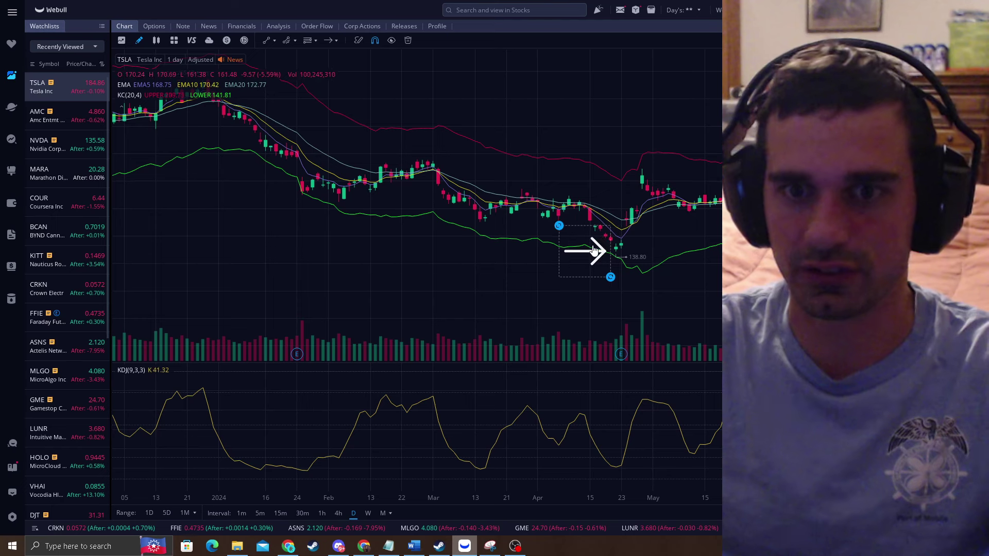
{"action": "left_click_drag", "start_coordinate": [673, 253], "coordinate": [585, 260]}
{"action": "scroll", "coordinate": [506, 276], "scroll_direction": "up", "scroll_amount": 3}
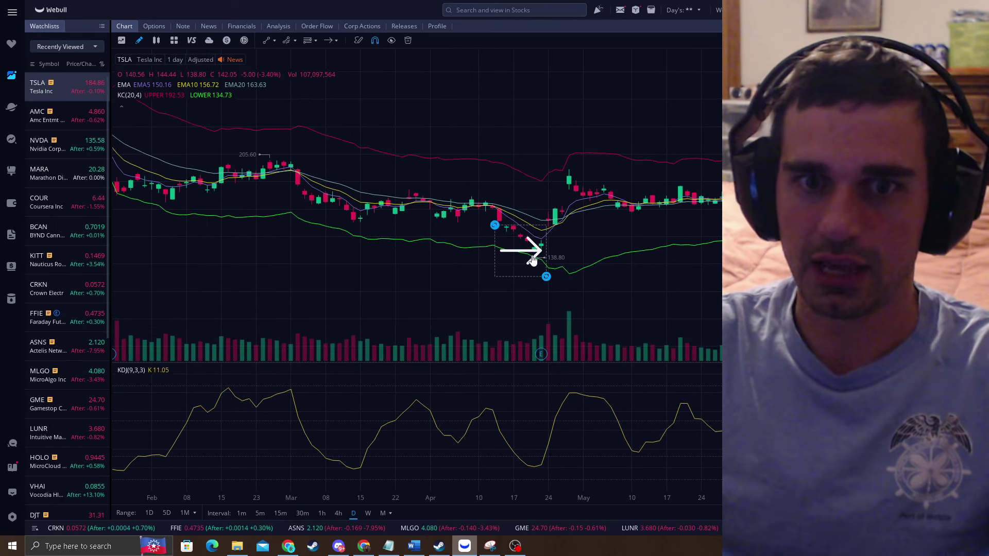
Delete the arrow and bring the latest June 2024 candles into view with empty space after them.
{"action": "key", "text": "Delete"}
{"action": "left_click_drag", "start_coordinate": [687, 232], "coordinate": [538, 254]}
{"action": "scroll", "coordinate": [548, 253], "scroll_direction": "down", "scroll_amount": 2}
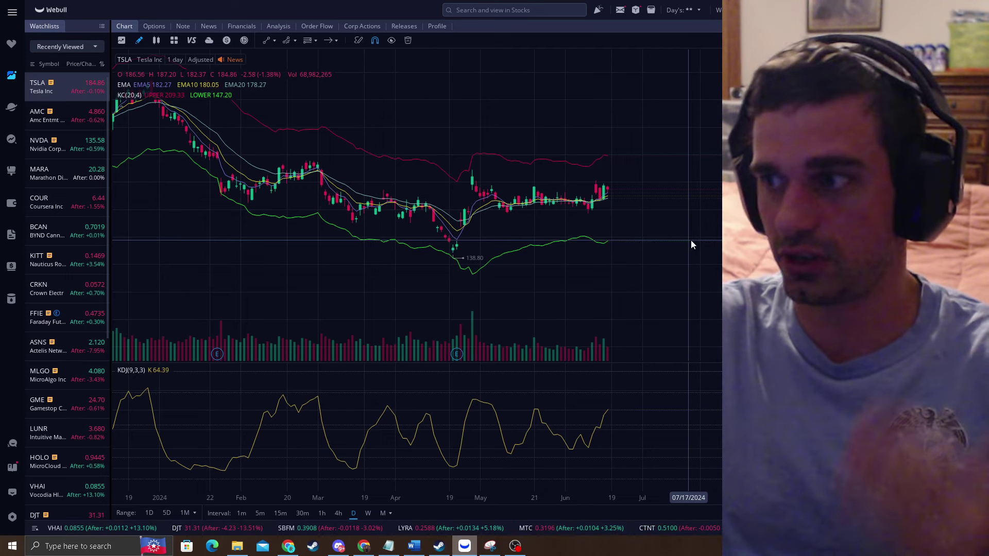
Switch to Discord to view the Reversal Trading server's free-chat channel, and return to the TSLA chart in Webull.
{"action": "left_click", "coordinate": [338, 545]}
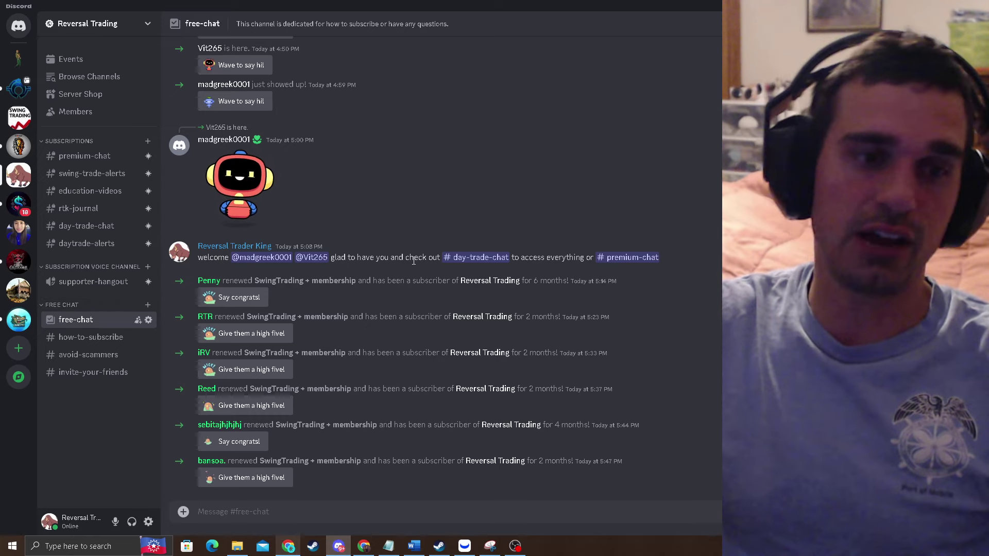
{"action": "left_click", "coordinate": [464, 546]}
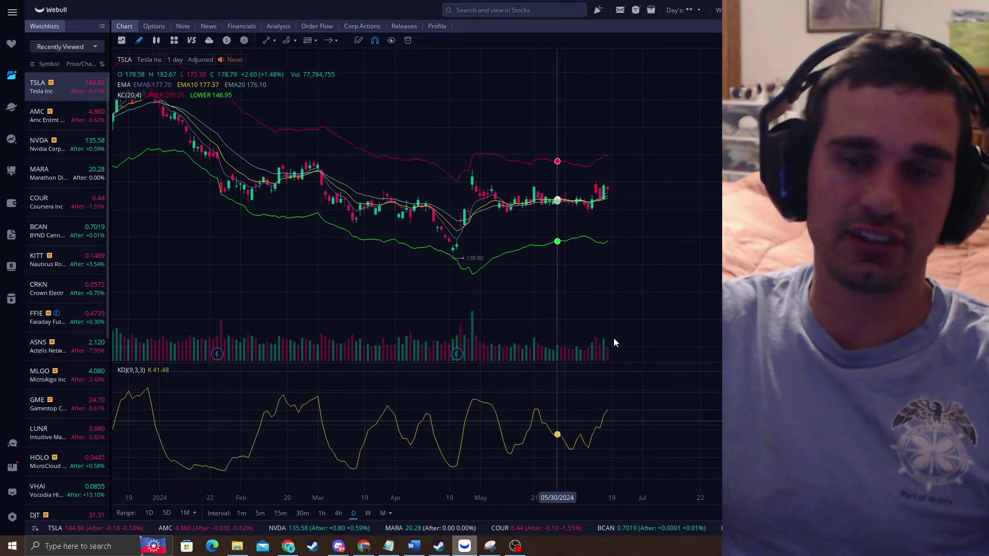
Examine the March to June 2024 TSLA candles against the Keltner bands and EMAs with the price scale stretched vertically.
{"action": "left_click_drag", "start_coordinate": [610, 229], "coordinate": [616, 204]}
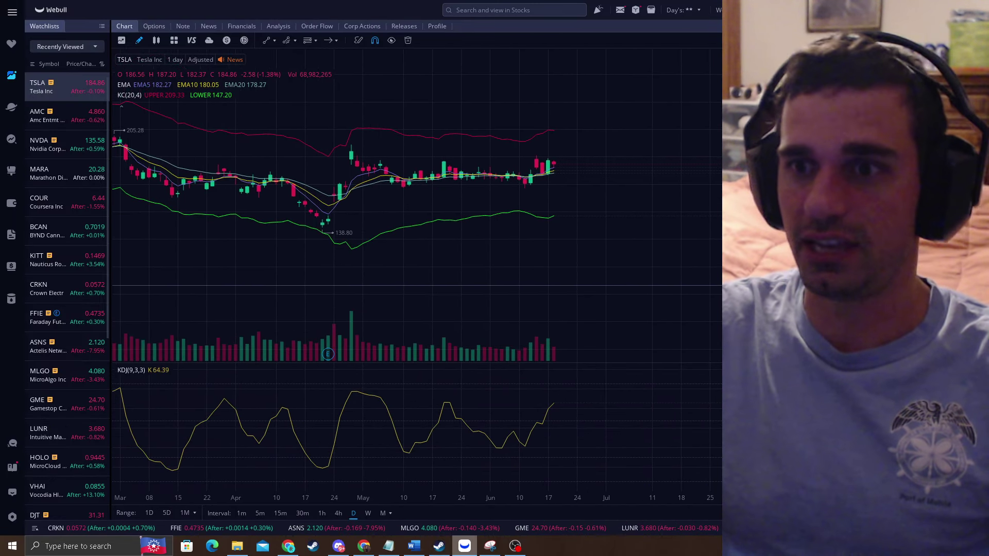
{"action": "left_click_drag", "start_coordinate": [721, 285], "coordinate": [721, 135]}
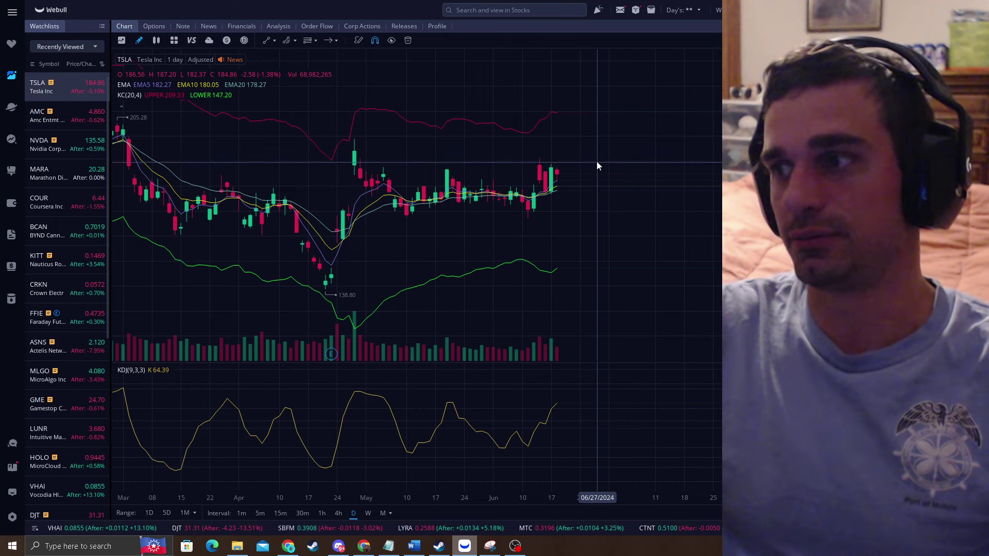
{"action": "scroll", "coordinate": [591, 112], "scroll_direction": "down", "scroll_amount": 2}
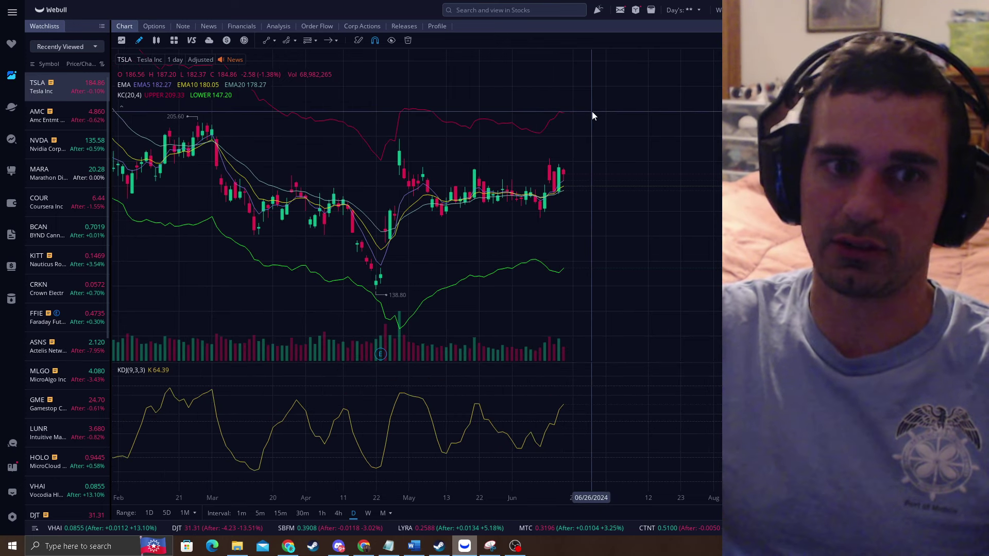
{"action": "left_click_drag", "start_coordinate": [592, 107], "coordinate": [656, 111]}
{"action": "scroll", "coordinate": [677, 128], "scroll_direction": "up", "scroll_amount": 2}
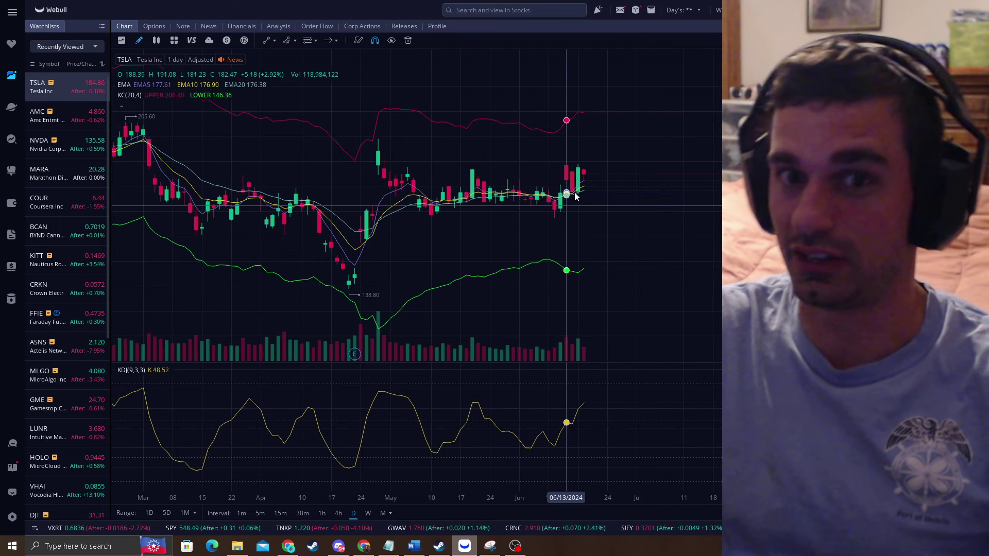
Place a horizontal arrow pointing at the latest mid-June 2024 candles near the EMAs, and delete it.
{"action": "left_click", "coordinate": [328, 41]}
{"action": "mouse_move", "coordinate": [511, 161]}
{"action": "left_mouse_down"}
{"action": "mouse_move", "coordinate": [562, 212]}
{"action": "mouse_move", "coordinate": [564, 186]}
{"action": "left_mouse_up"}
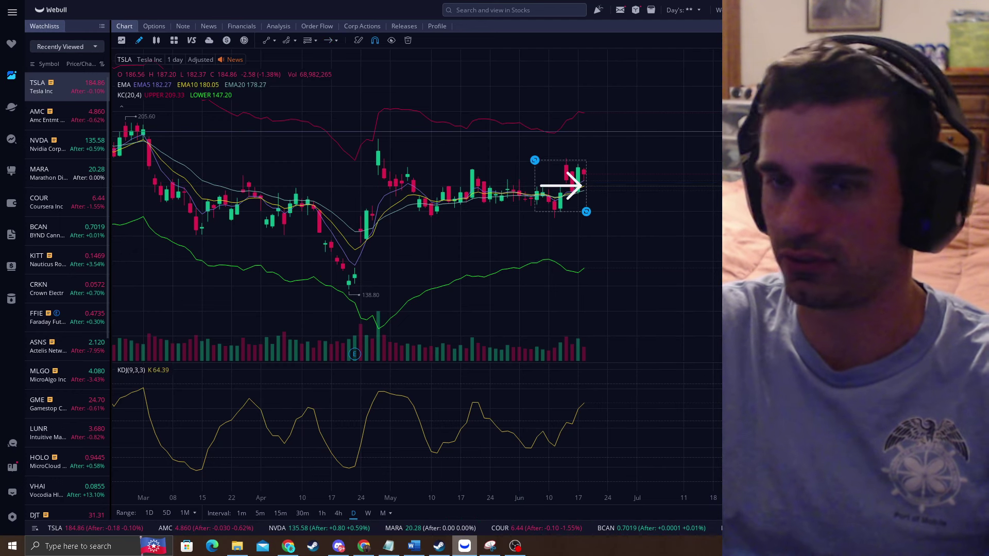
{"action": "key", "text": "Delete"}
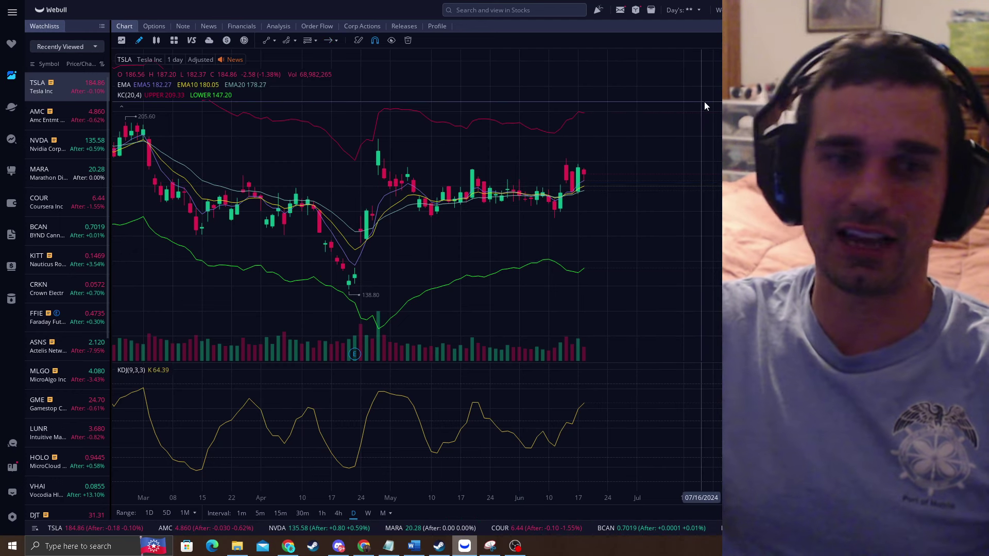